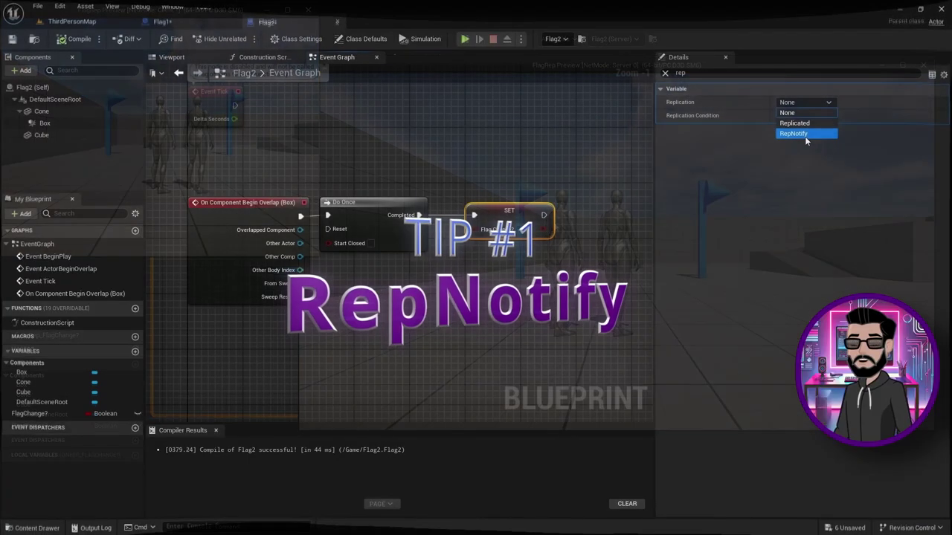
Set FlagChange?'s Replication to RepNotify so it generates an OnRep_FlagChange? function.
click(805, 134)
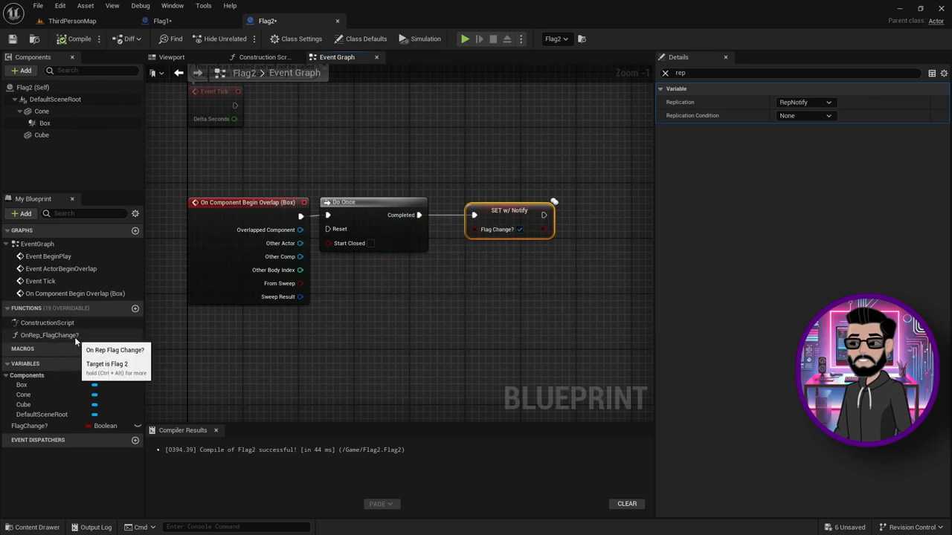
Bring up the OnRep_FlagChange? function graph and frame its entry node.
double_click(74, 336)
right_drag(293, 165, 329, 294)
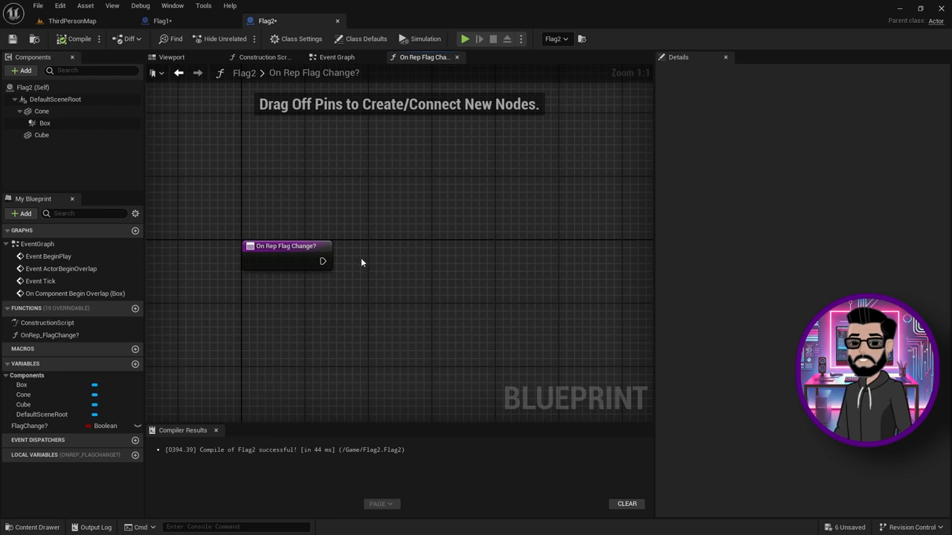
right_drag(436, 305, 390, 296)
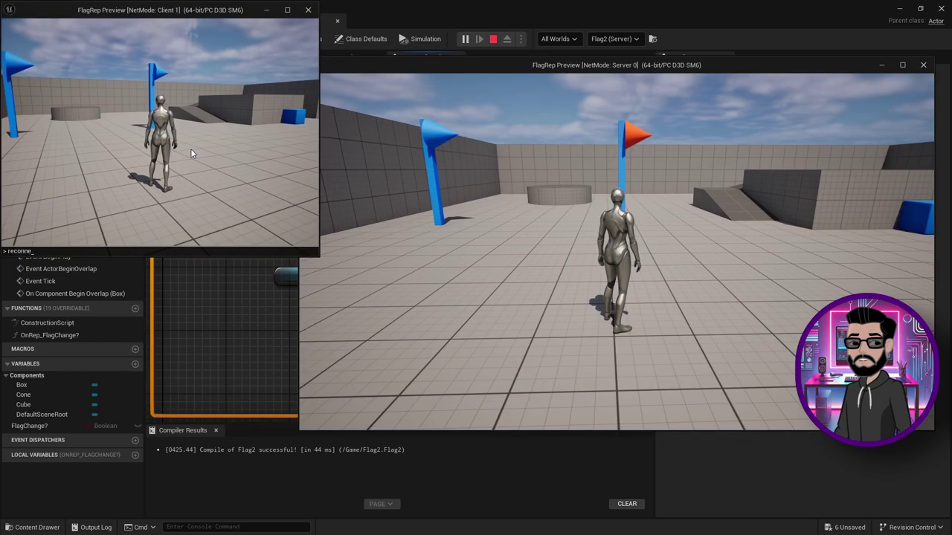
Run reconnect on the client, then walk and jump the client character onto the second flag.
key(BackSpace)
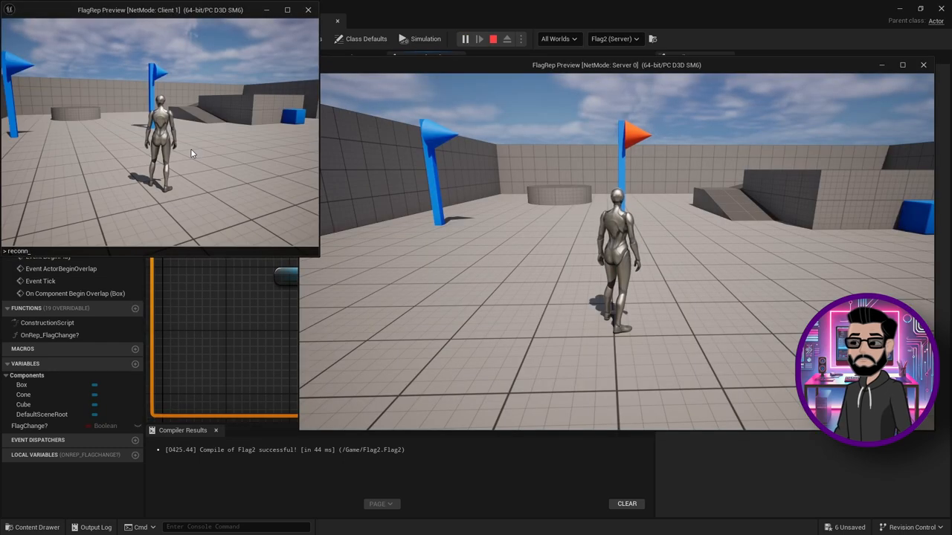
text(nect)
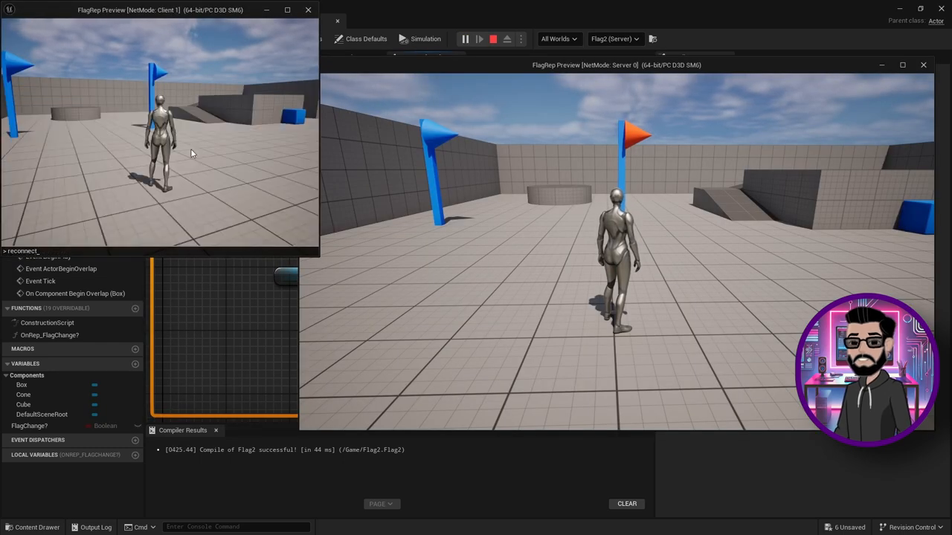
key(Return)
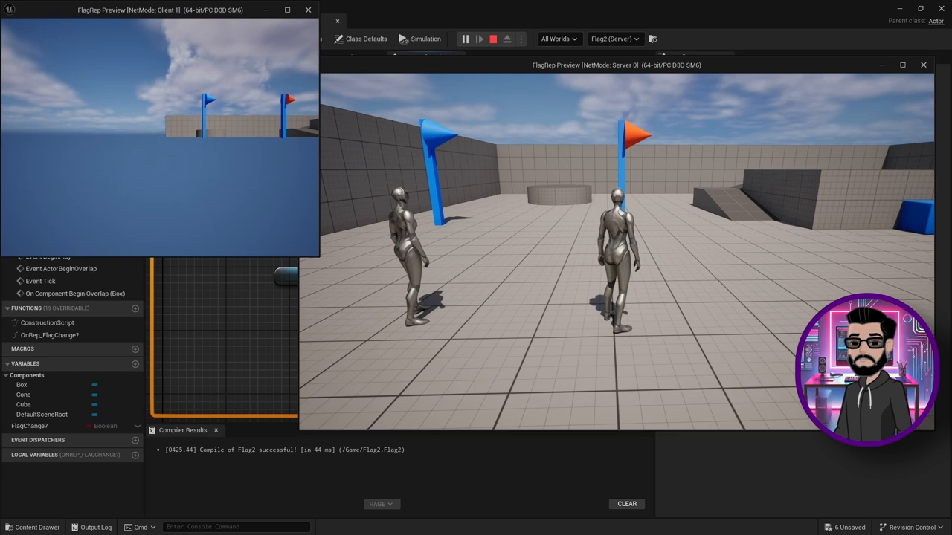
key(s)
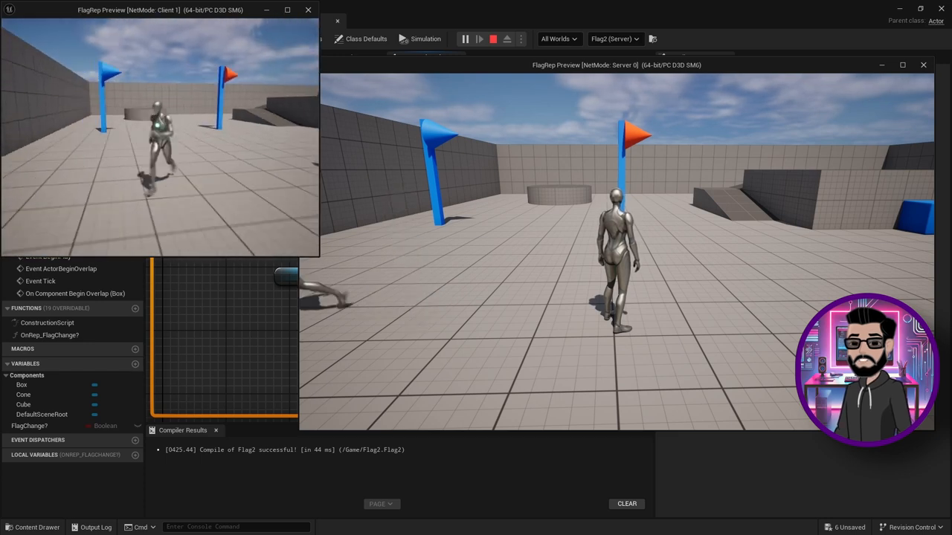
key(w)
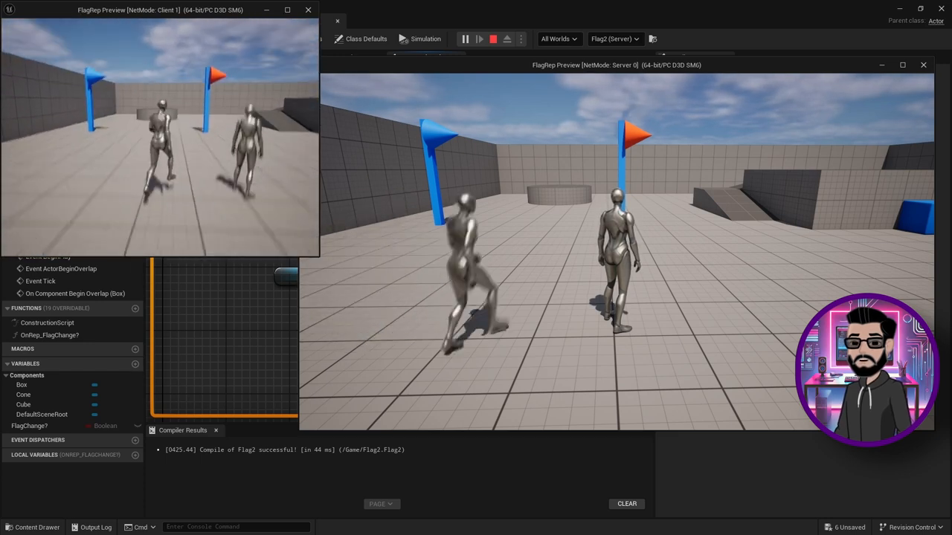
key(space)
key(space)
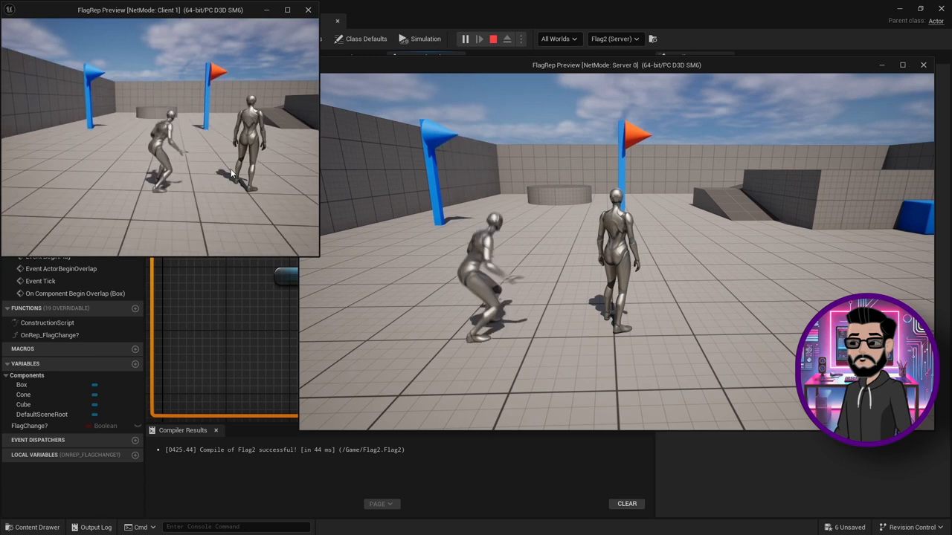
Reconnect the client again from the console and confirm both flags stay orange.
key(grave)
text(reconnec)
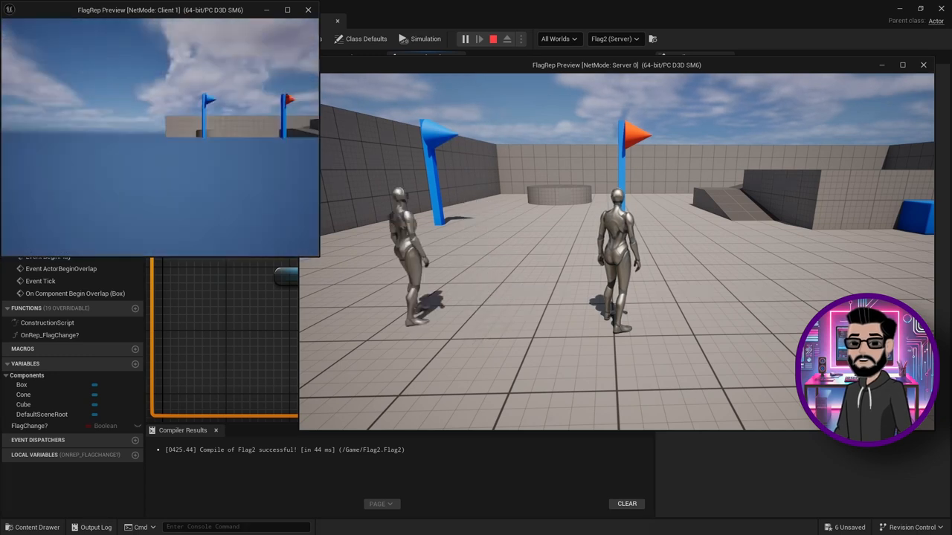
text(w)
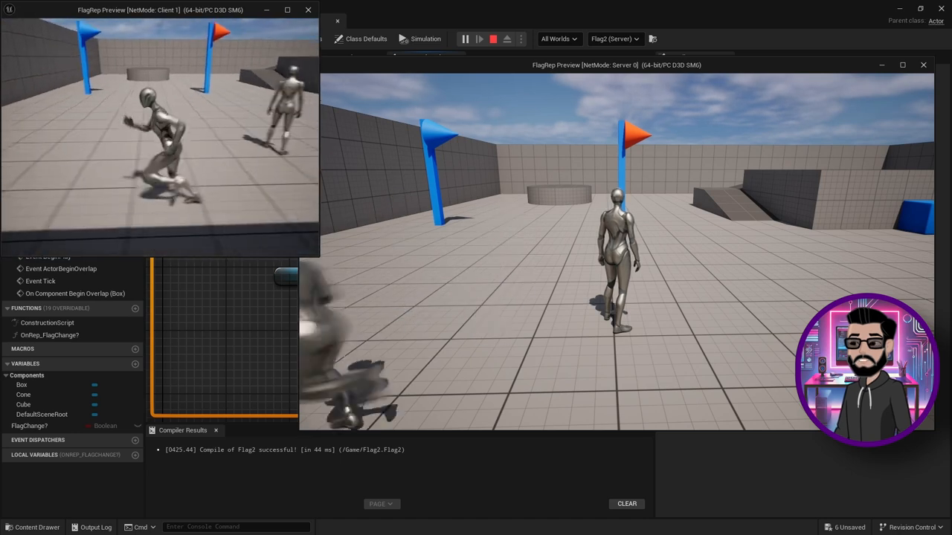
text(ww)
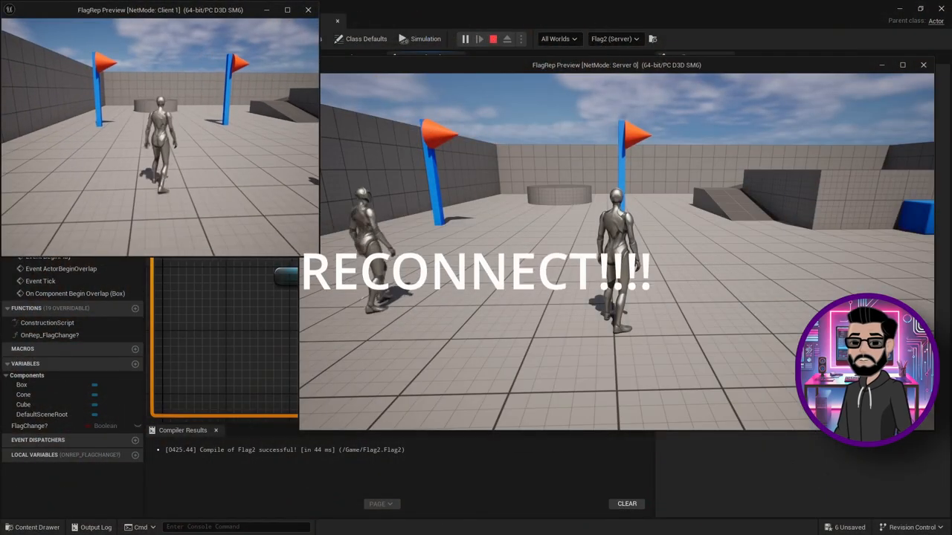
key(grave)
key(Return)
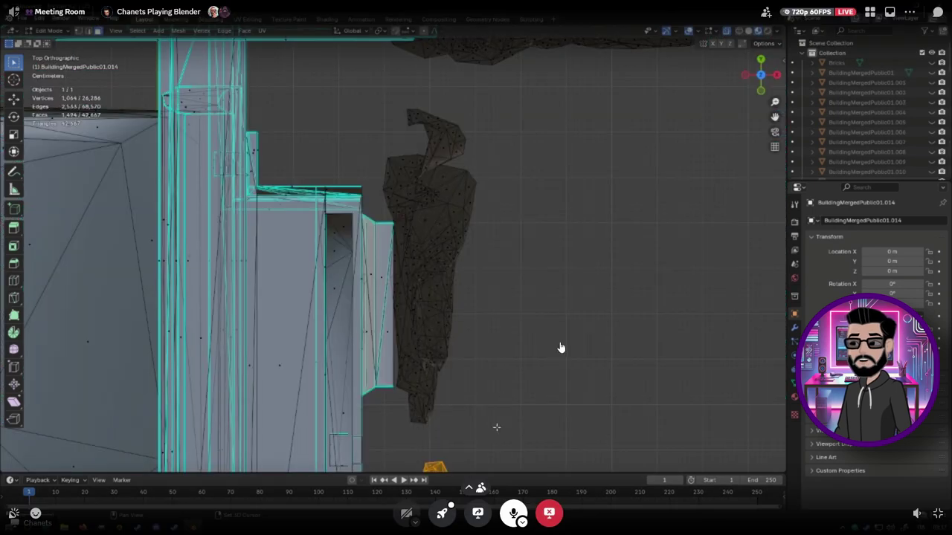
Box-select the dark jagged meshes beside and below the building walls in Edit Mode.
drag(496, 428, 410, 108)
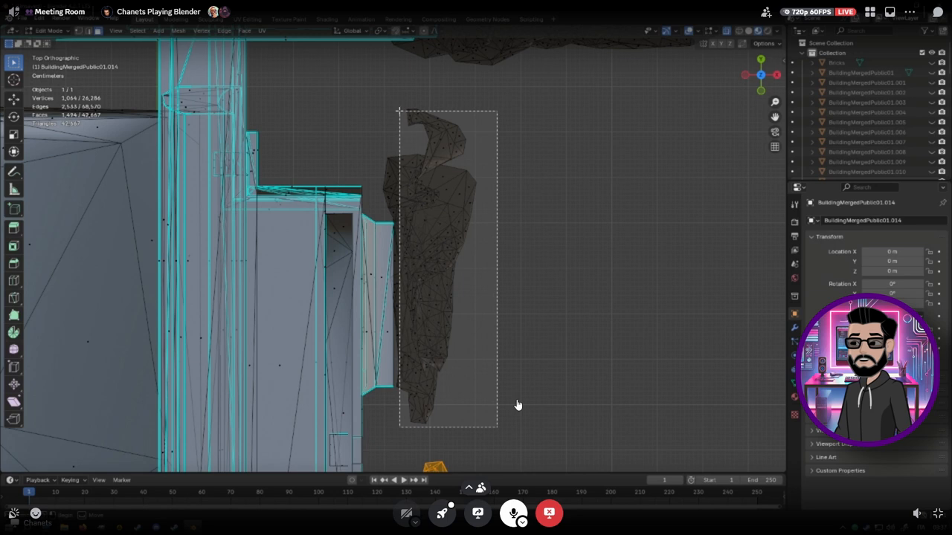
drag(398, 111, 400, 121)
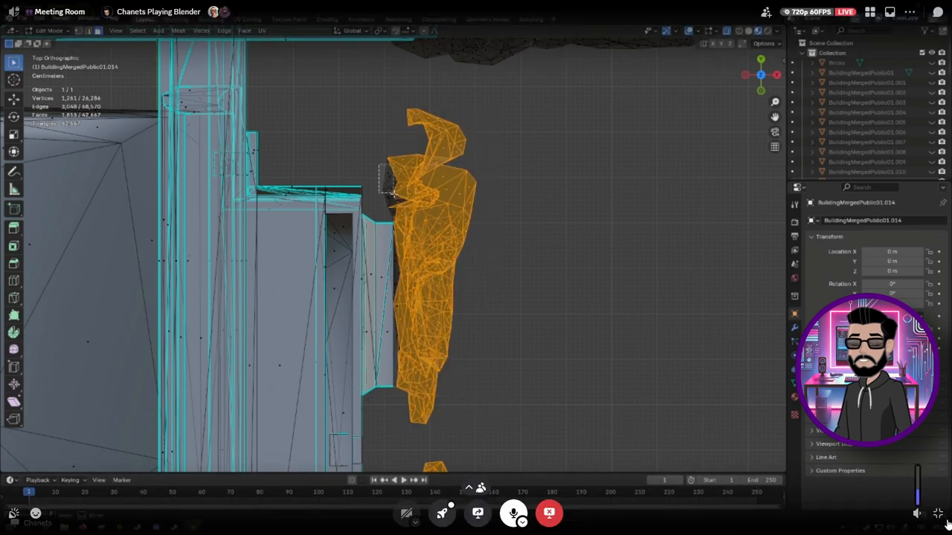
shift+middle_drag(478, 210, 536, 338)
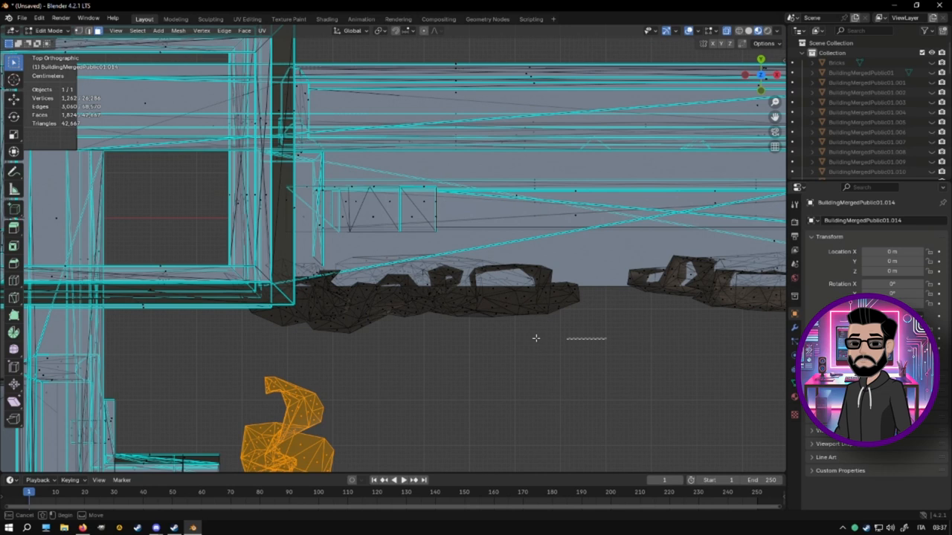
drag(535, 338, 302, 291)
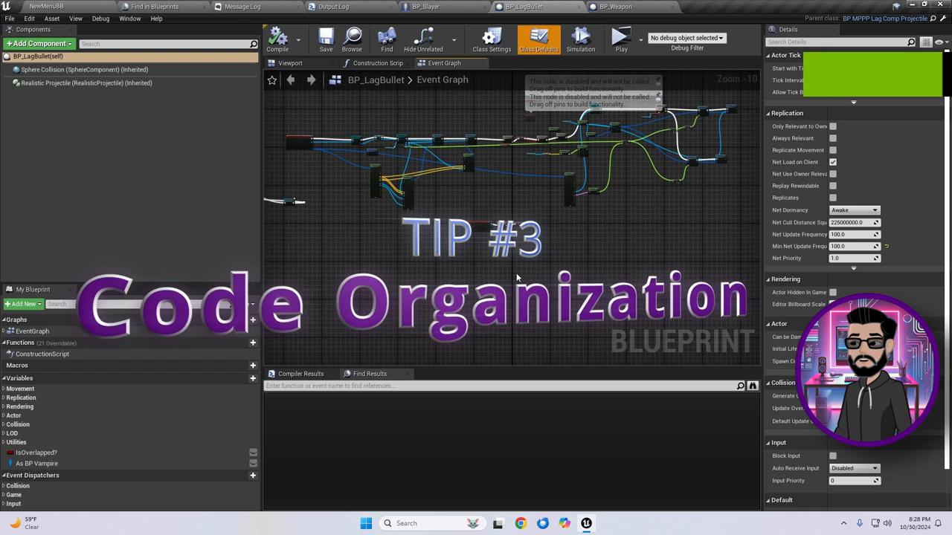
Locate and delete the smaller middle node cluster in BP_LagBullet's event graph.
right_drag(517, 263, 621, 270)
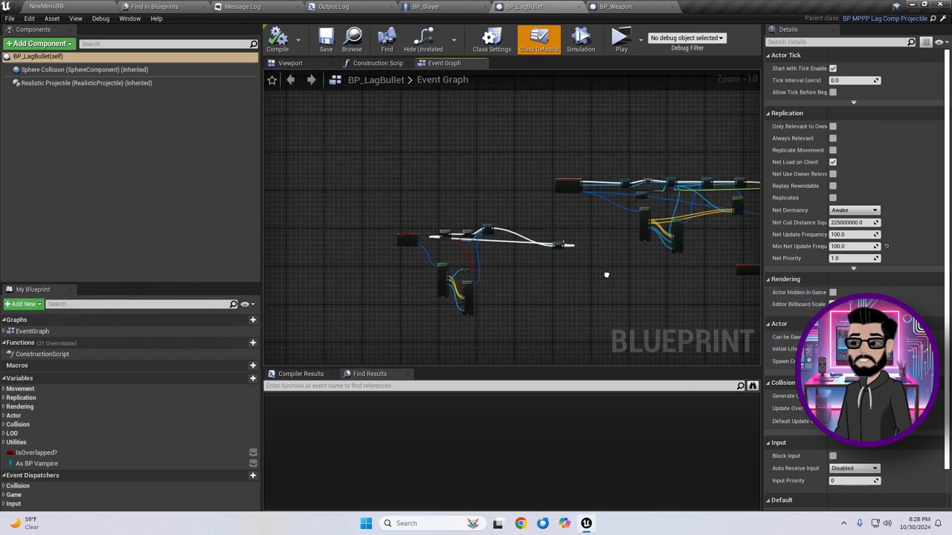
scroll(622, 270, up, 2)
scroll(576, 237, up, 3)
scroll(601, 216, up, 1)
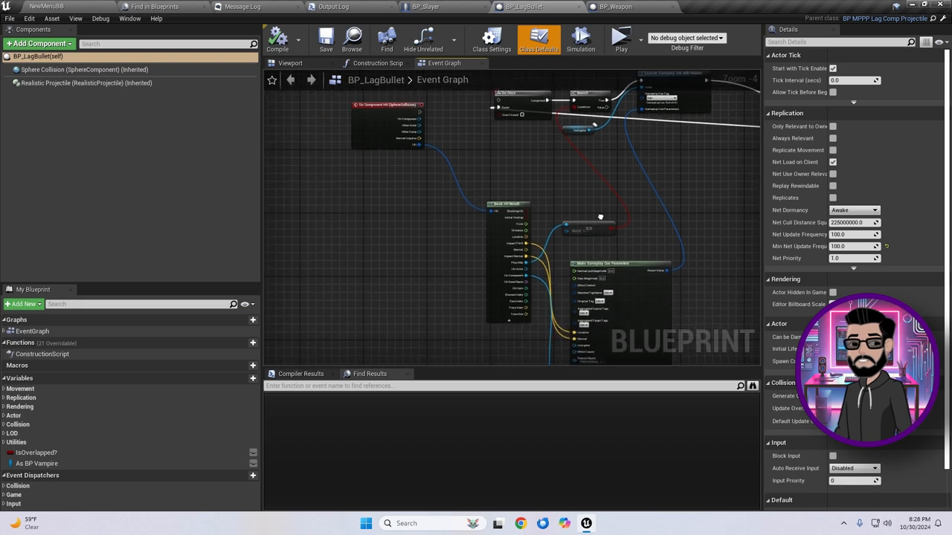
right_drag(600, 217, 533, 222)
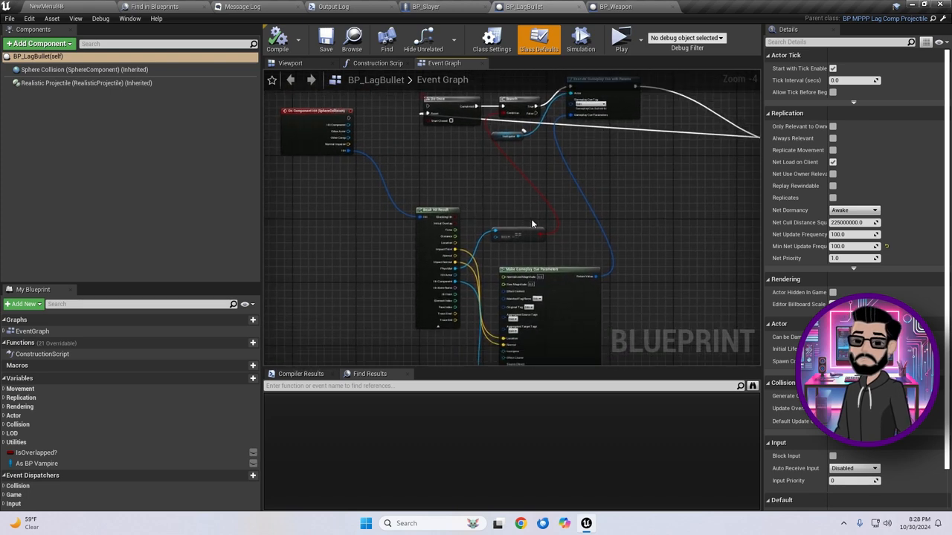
mouse_move(599, 232)
right_down()
mouse_move(566, 232)
mouse_move(600, 211)
mouse_move(476, 246)
mouse_move(427, 295)
mouse_move(522, 280)
right_up()
scroll(566, 232, down, 1)
scroll(600, 212, down, 2)
scroll(585, 213, down, 2)
scroll(450, 270, down, 1)
scroll(523, 279, up, 1)
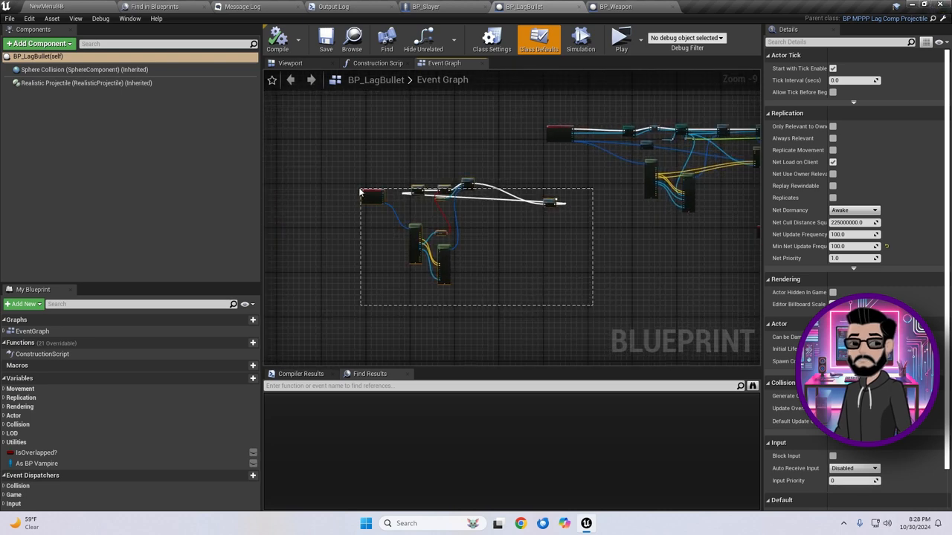
drag(353, 190, 354, 190)
key(Delete)
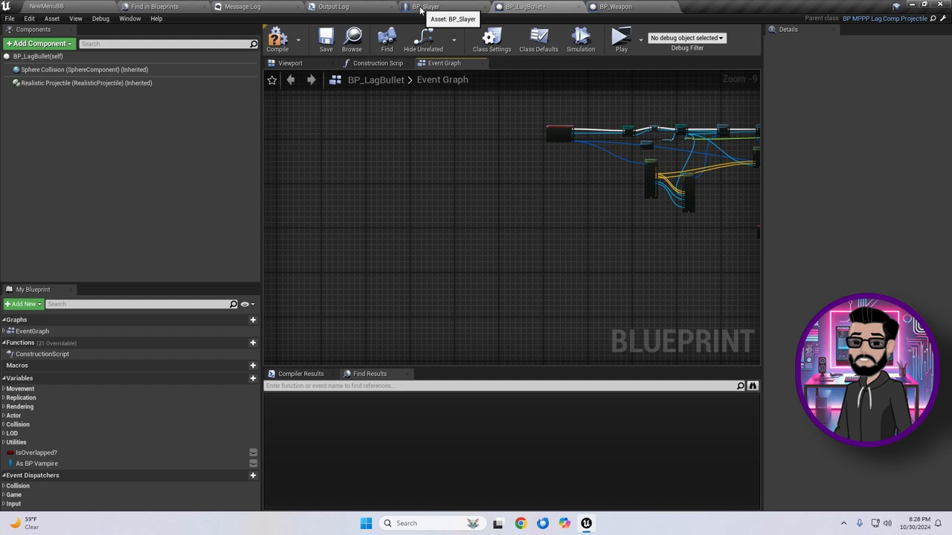
Review BP_Slayer's Blood Spit, Muzzle Flash, Outline, Inputs, Fire and Master Mode comment boxes.
click(422, 9)
scroll(411, 194, down, 2)
scroll(411, 194, down, 1)
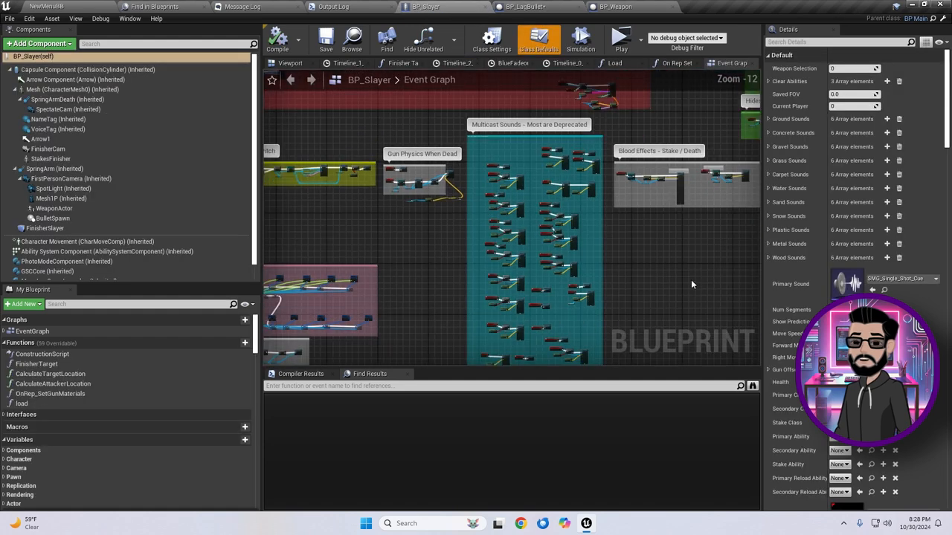
scroll(460, 246, up, 2)
right_drag(357, 246, 535, 256)
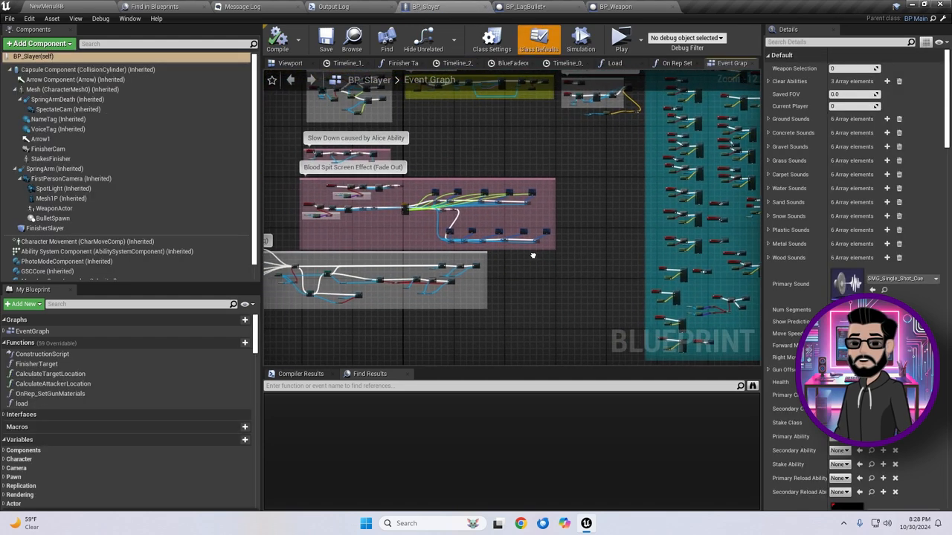
right_drag(384, 260, 587, 277)
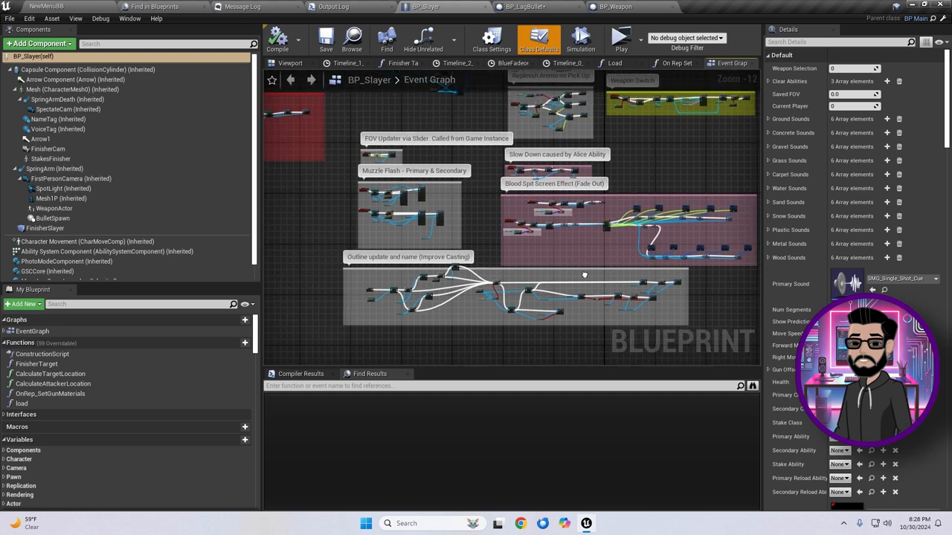
right_drag(297, 186, 446, 261)
right_drag(335, 208, 420, 228)
mouse_move(381, 175)
right_down()
mouse_move(441, 235)
mouse_move(387, 283)
right_up()
scroll(441, 235, down, 1)
scroll(387, 283, up, 2)
scroll(350, 324, down, 1)
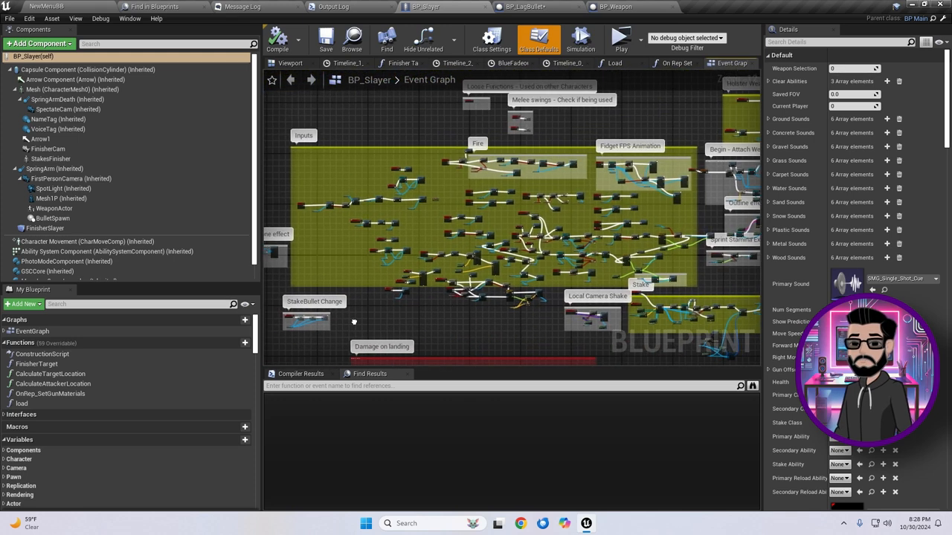
scroll(351, 324, down, 1)
scroll(350, 323, up, 1)
right_drag(350, 324, 298, 331)
scroll(503, 222, up, 1)
scroll(502, 221, up, 2)
scroll(503, 222, up, 2)
scroll(503, 221, up, 2)
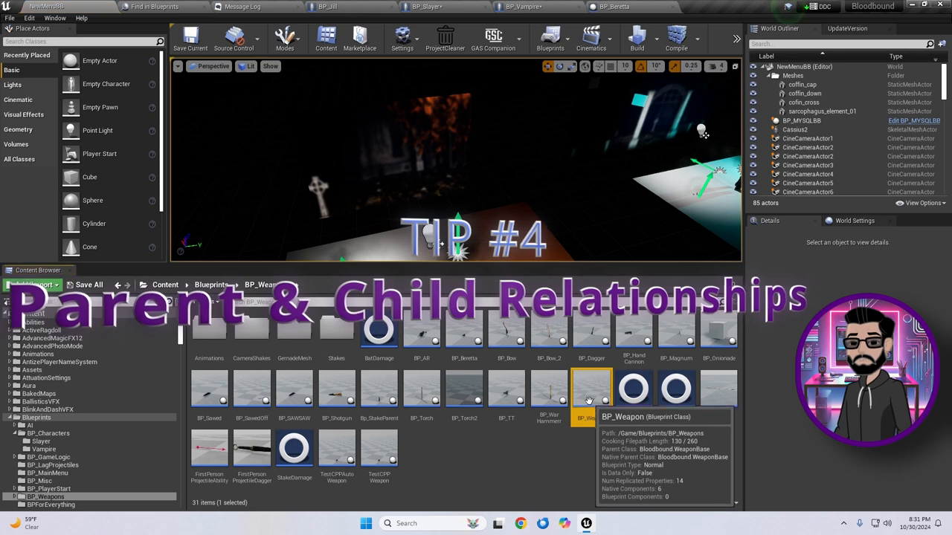
Look at the BP_Vampire and BP_Slayer blueprints, then return to the NewMenuBB level.
click(545, 7)
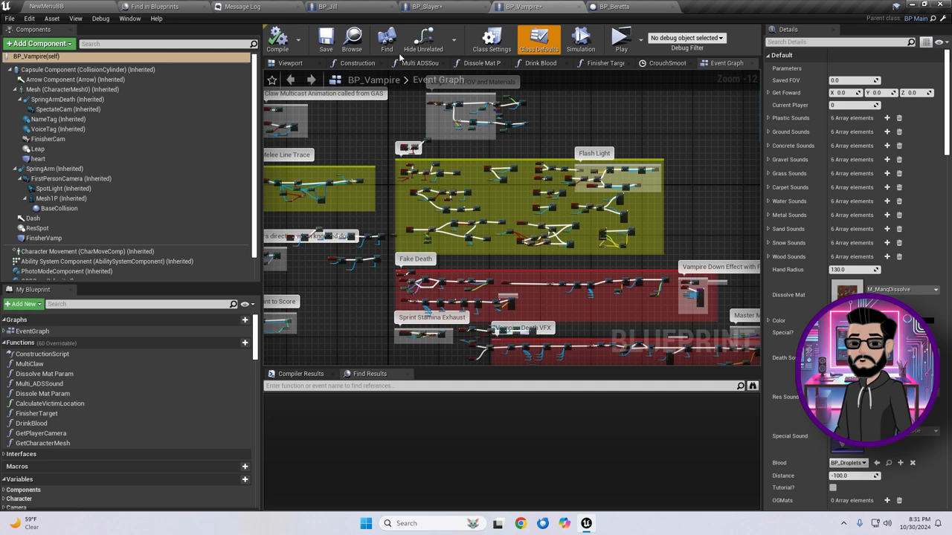
click(439, 7)
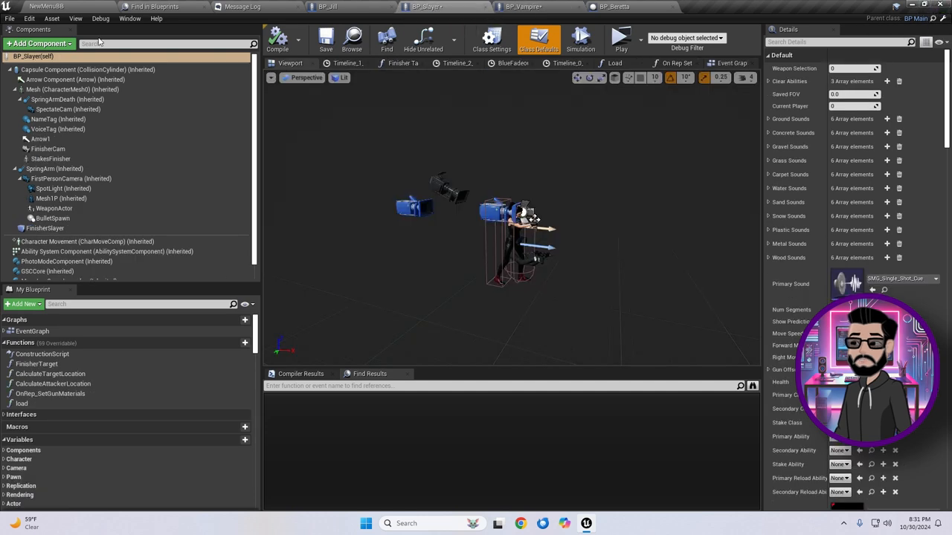
click(53, 6)
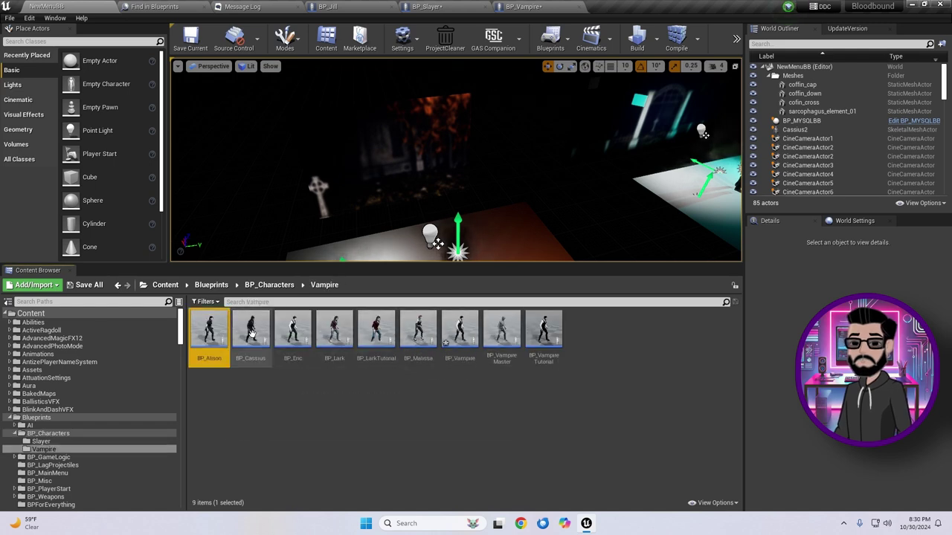
Highlight the Vampire child blueprints: Alison, Cassius, Eric, Melissa, Vampire, Master, Tutorial.
click(251, 333)
click(292, 333)
click(375, 333)
click(418, 332)
click(460, 332)
click(502, 333)
click(544, 332)
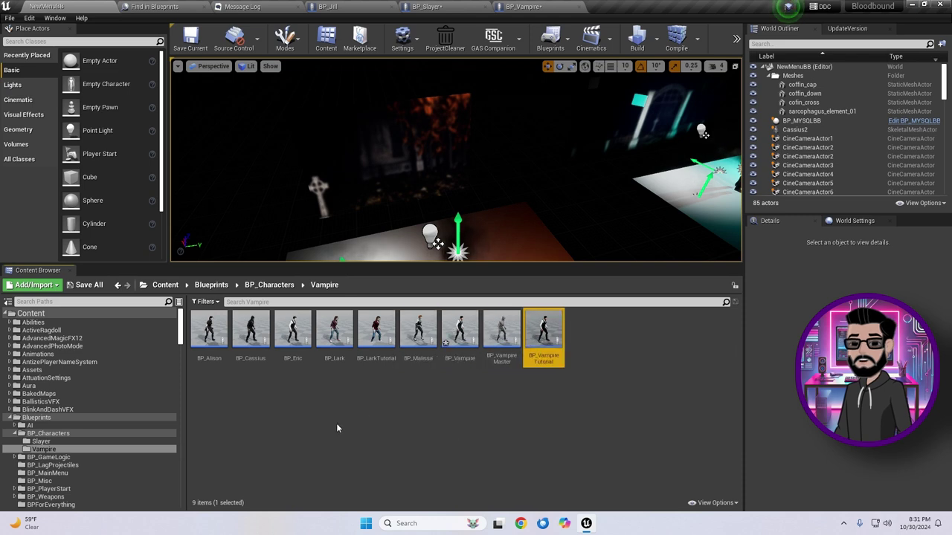
Browse the Slayer folder's children: Father, Jill_AA, JillBOTAI, Lisa, Pablo, Rider, Slayer, Tutorial.
click(41, 442)
click(209, 332)
click(292, 332)
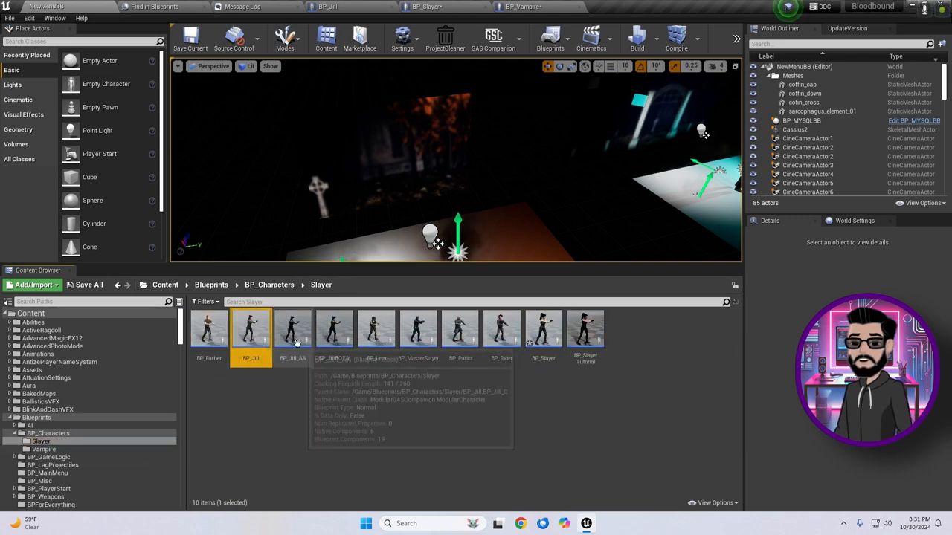
click(334, 332)
click(375, 332)
click(459, 332)
click(500, 332)
click(543, 333)
click(585, 333)
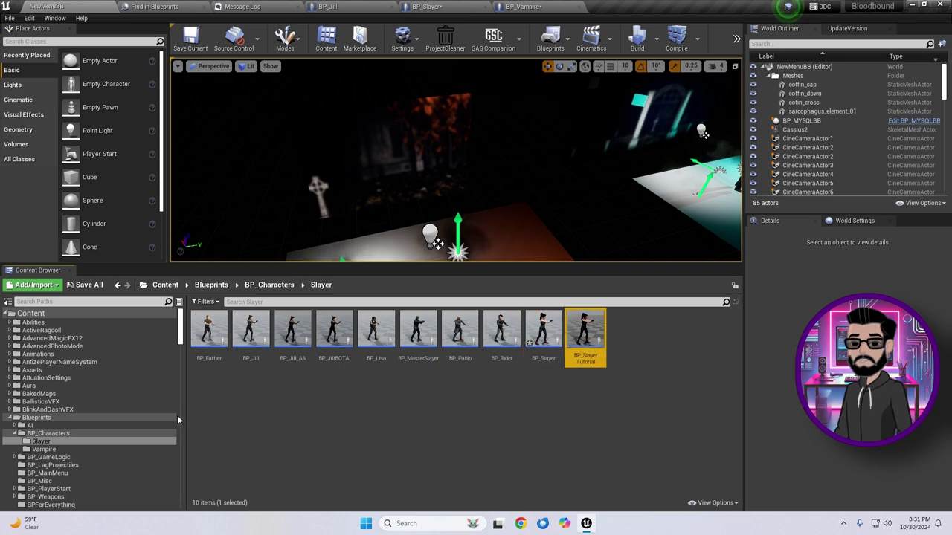
Go up to Blueprints, enter BP_Weapons and highlight Bow, Dagger, Hand Cannon and Onionade.
click(49, 434)
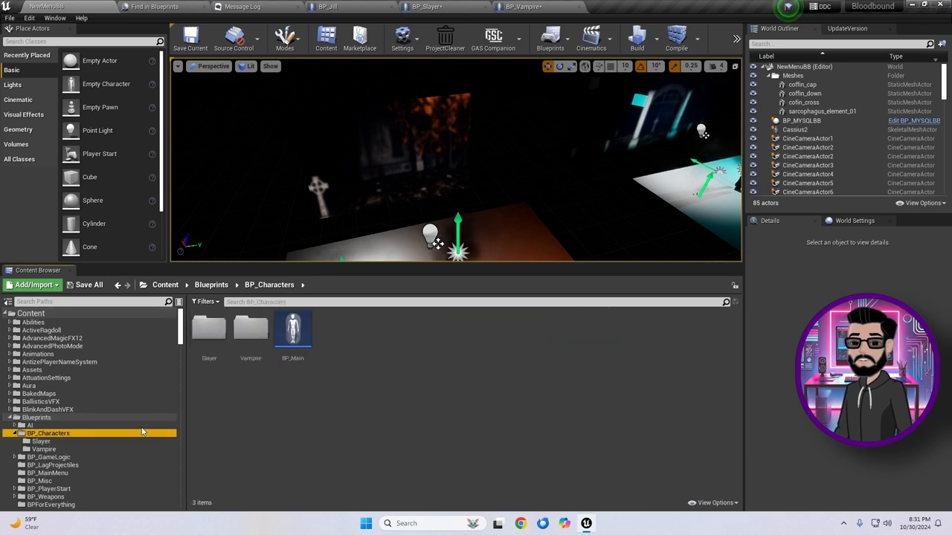
click(44, 418)
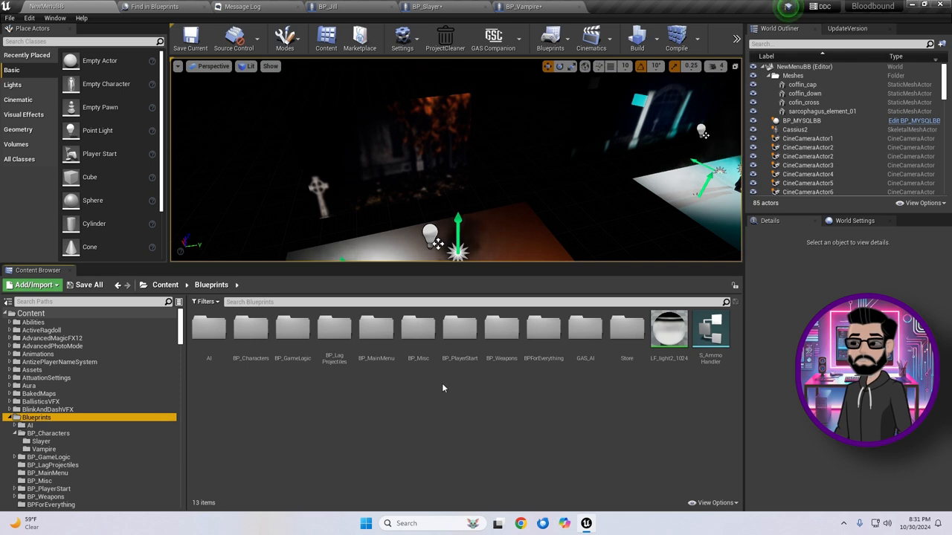
double_click(501, 328)
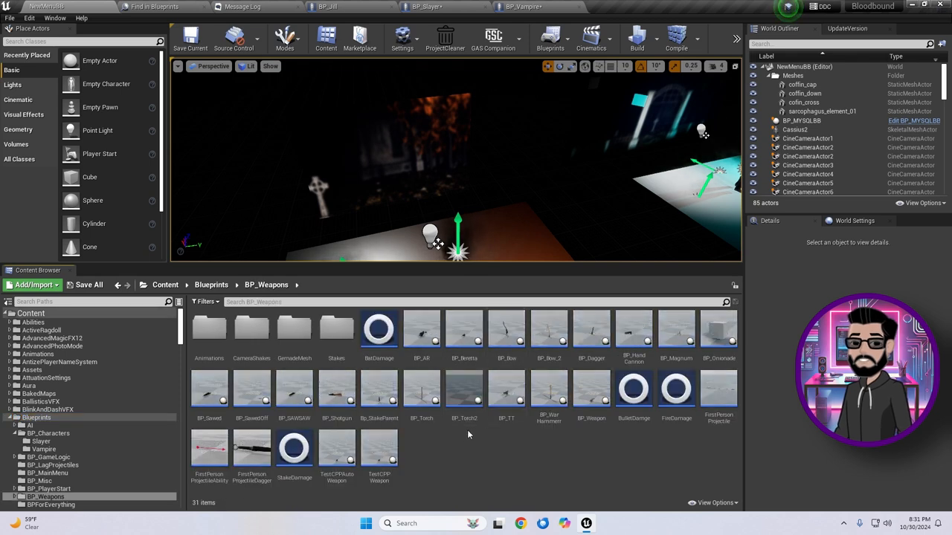
click(507, 338)
click(591, 335)
click(633, 334)
click(710, 343)
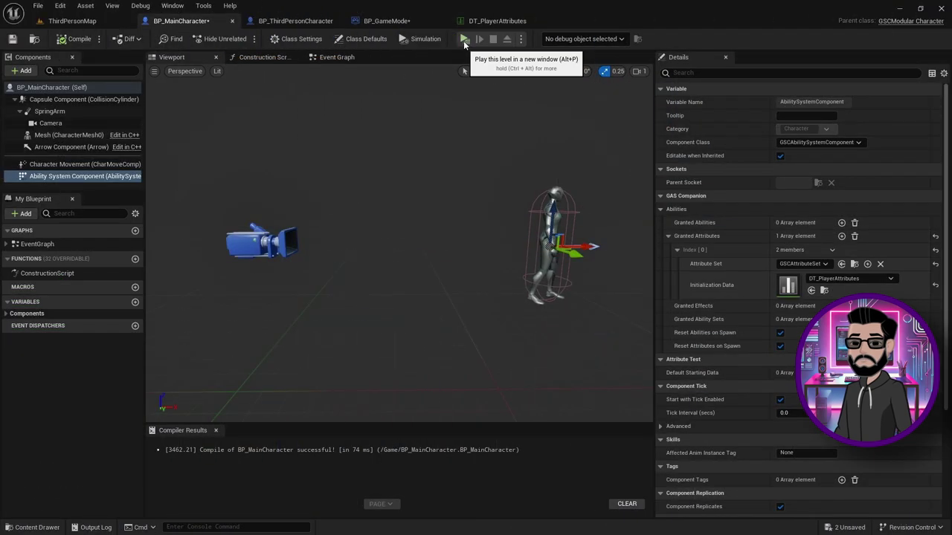
Play BP_MainCharacter with showdebug abilitysystem active and move the character around.
click(464, 40)
click(528, 134)
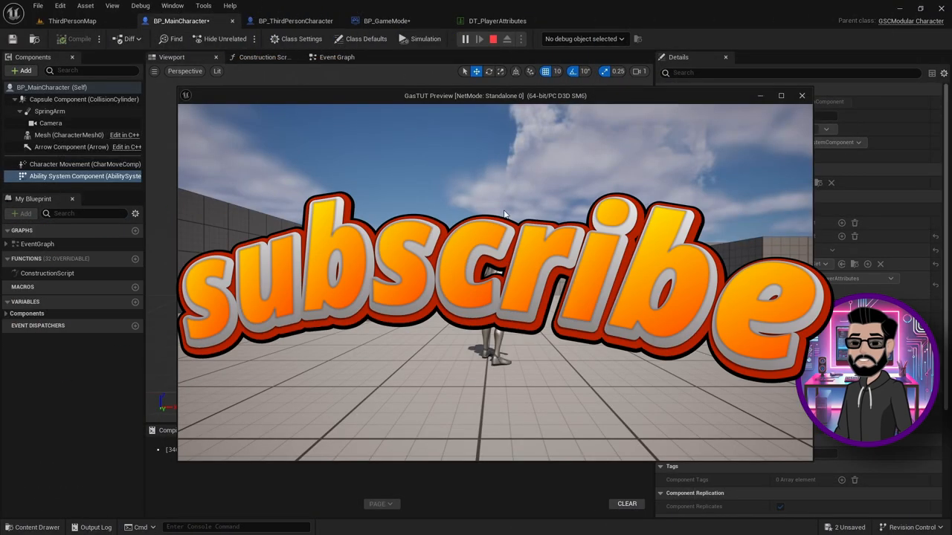
key(Return)
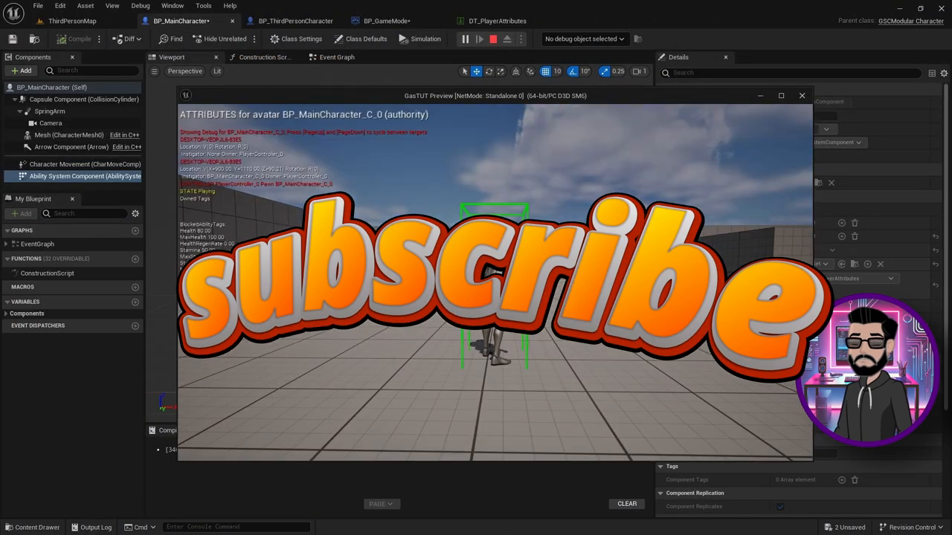
key(w)
key(a)
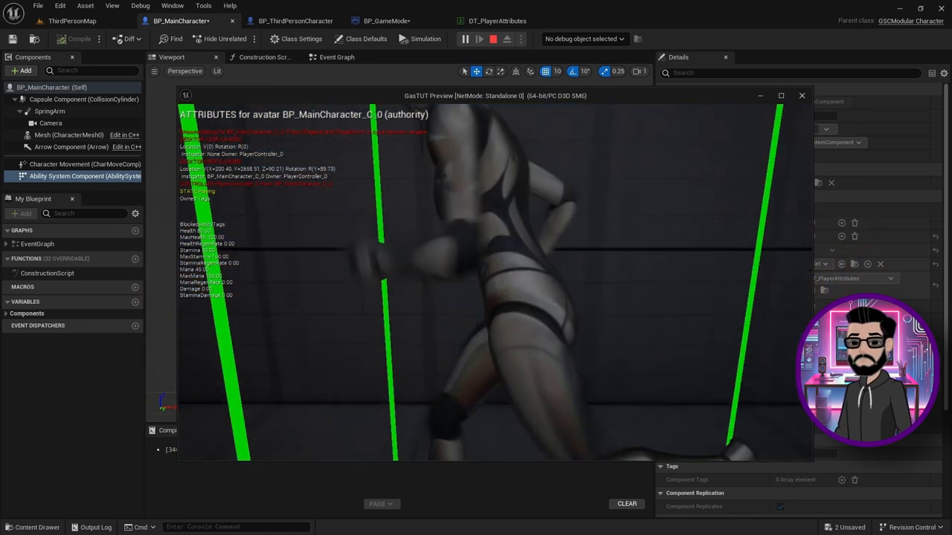
Finish moving the character, stop the play preview and bring up the content drawer.
key(s)
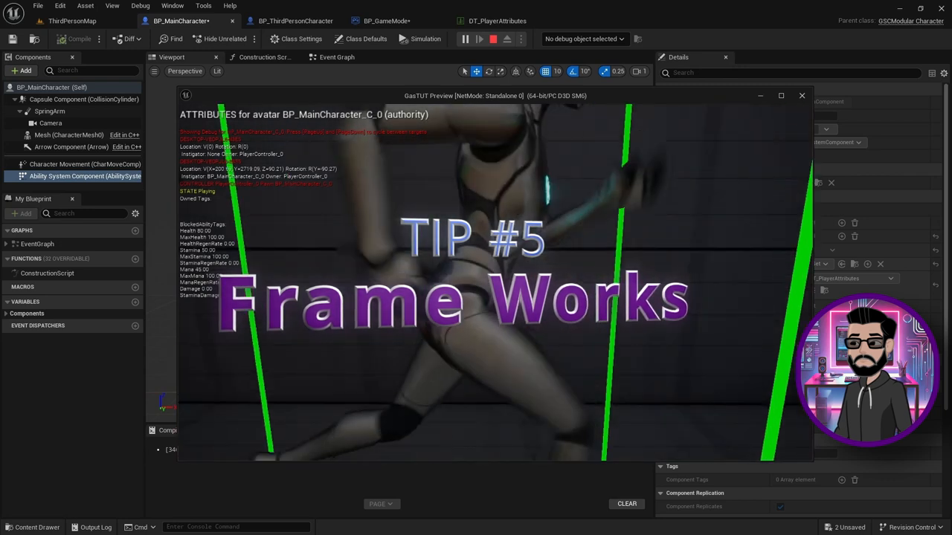
key(s)
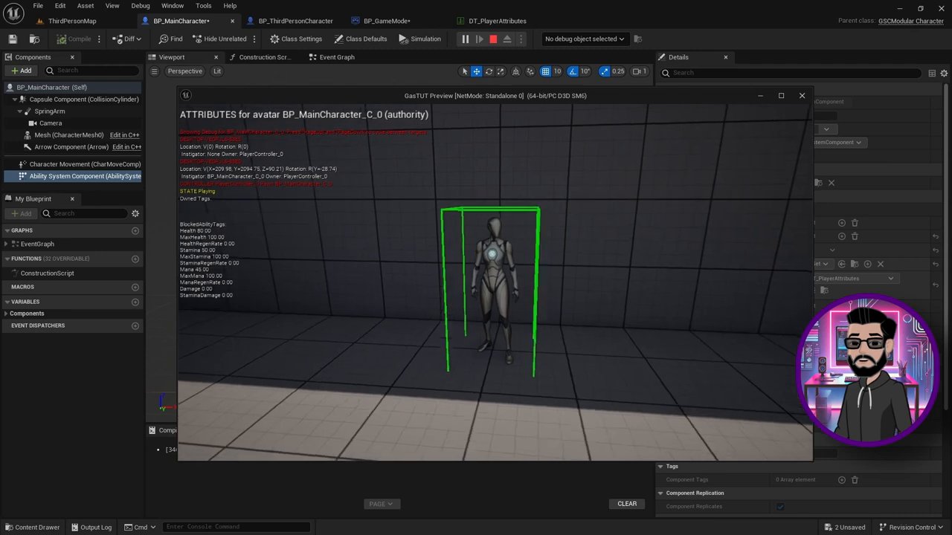
key(Escape)
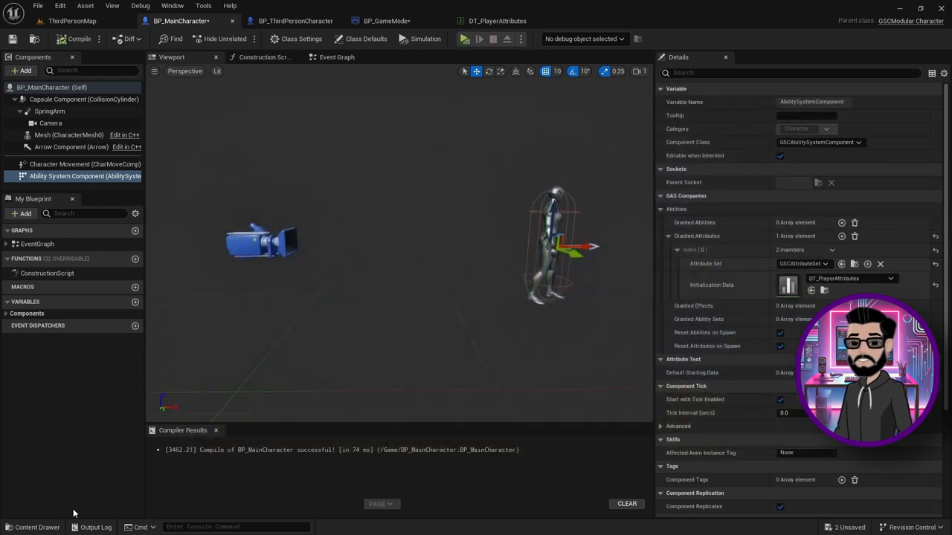
click(37, 528)
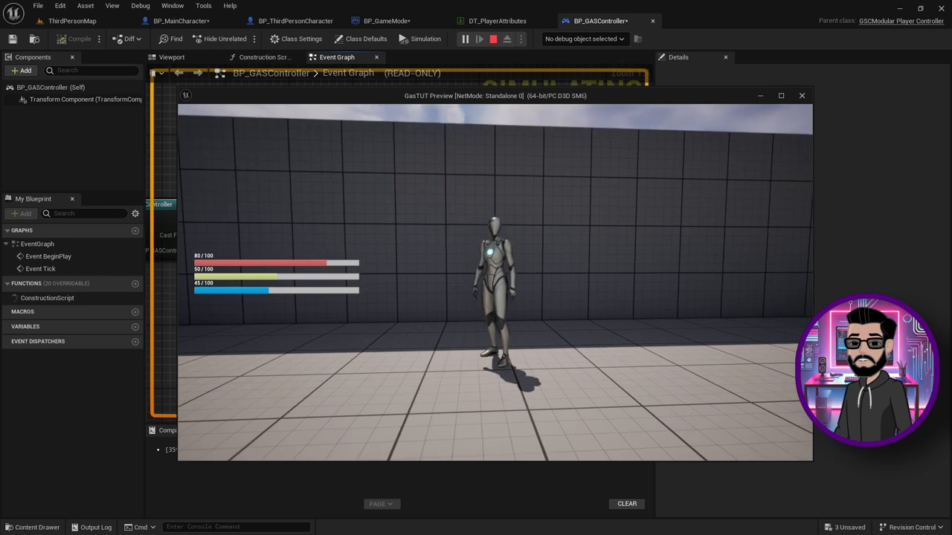
Run the character around the test level with the three HUD bars on screen.
key(d)
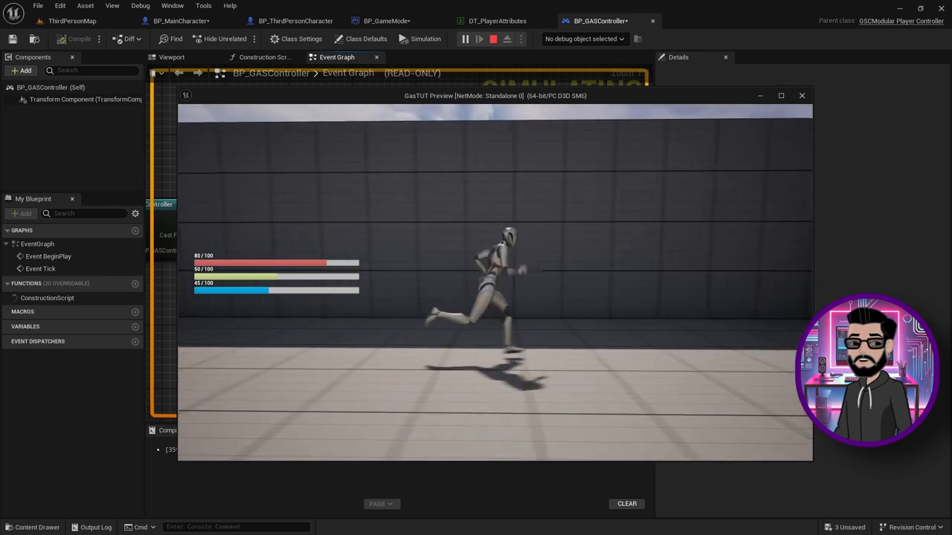
key(a)
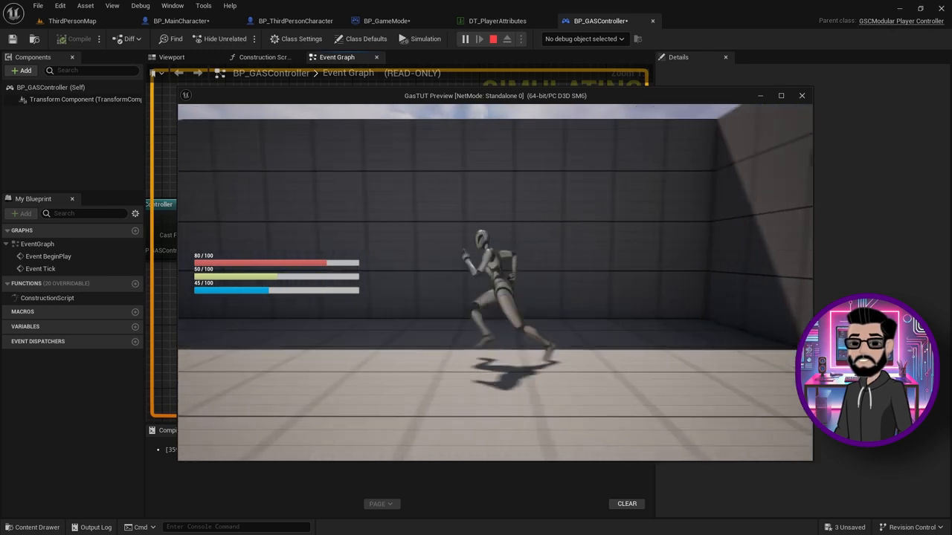
key(d)
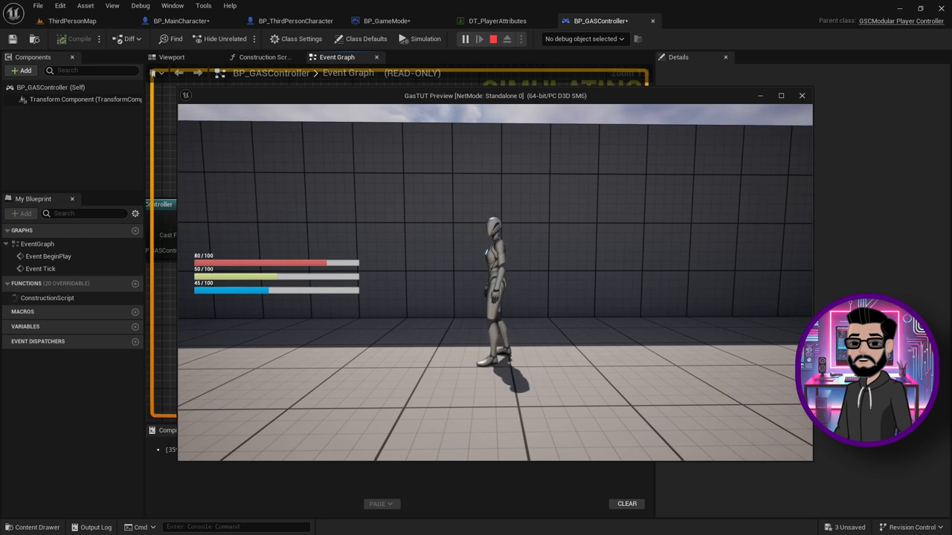
key(d)
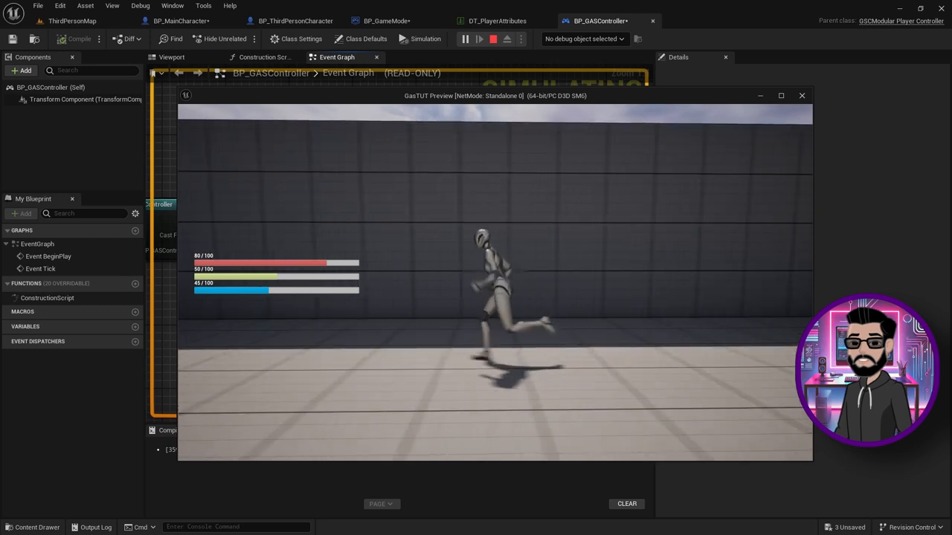
Set Net Mode to Play As Client, compile, launch the two-player session and focus the Server window.
key(Escape)
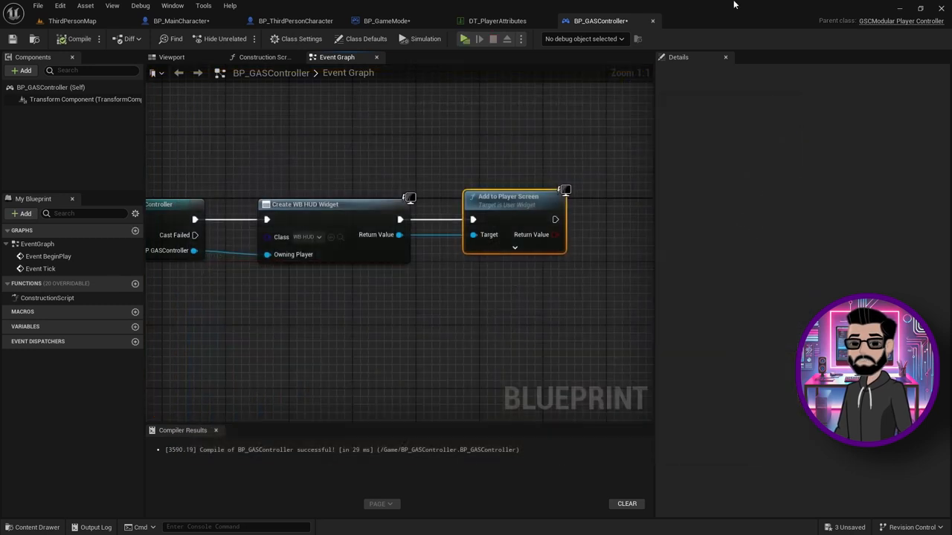
click(522, 40)
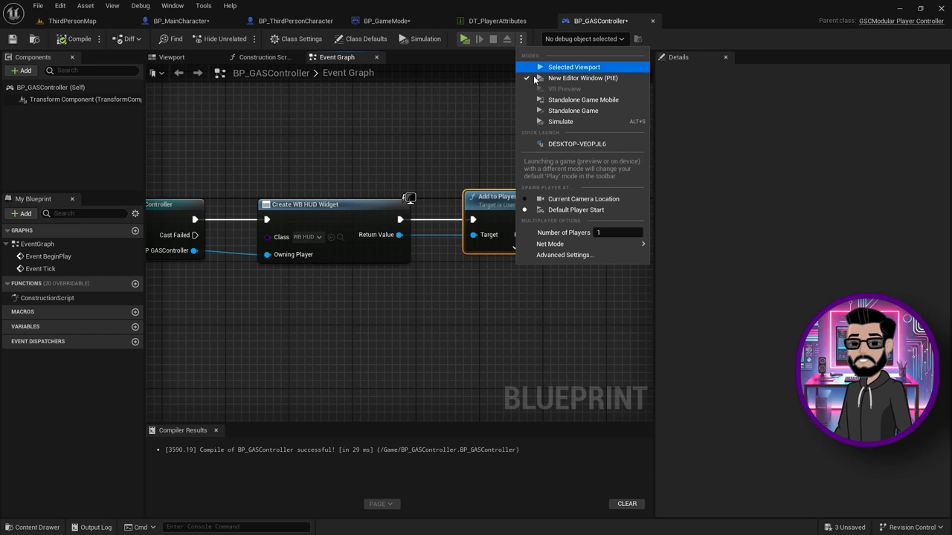
mouse_move(587, 244)
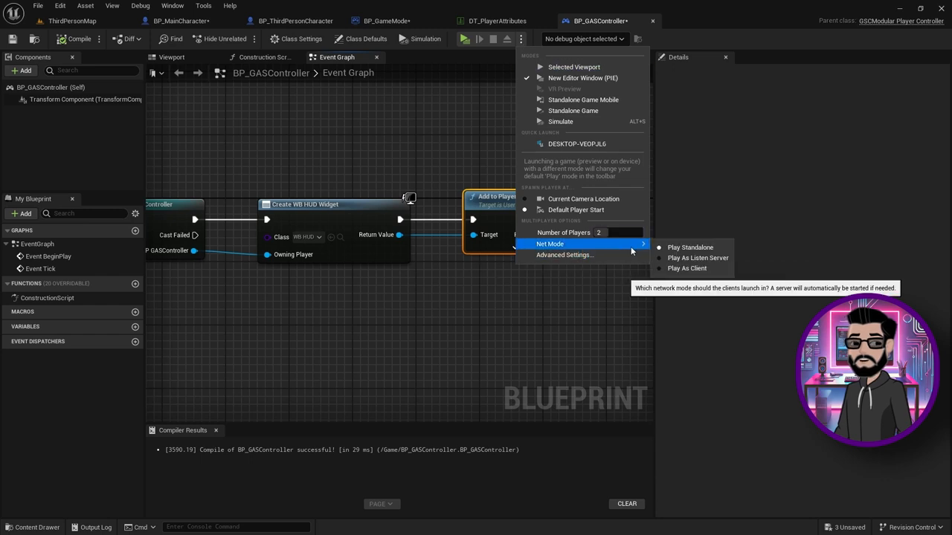
click(708, 267)
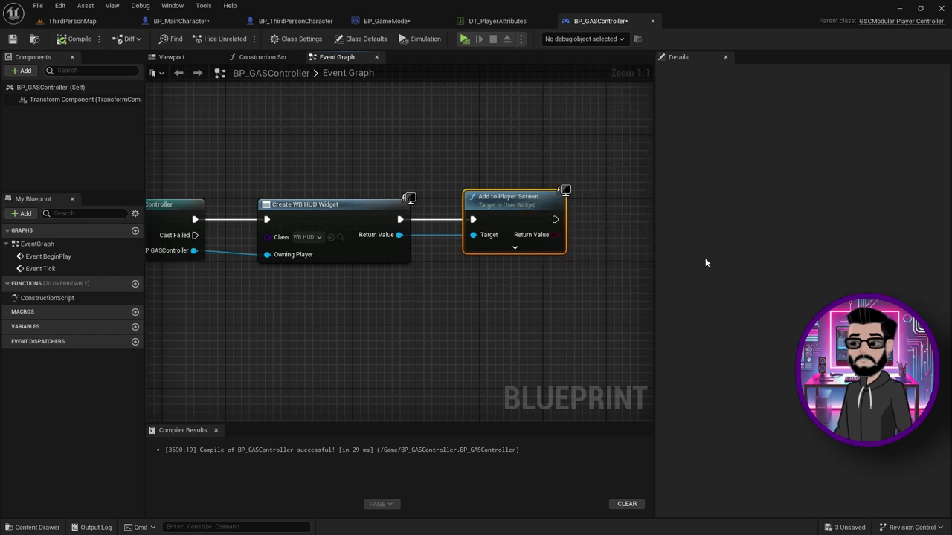
click(78, 40)
click(465, 40)
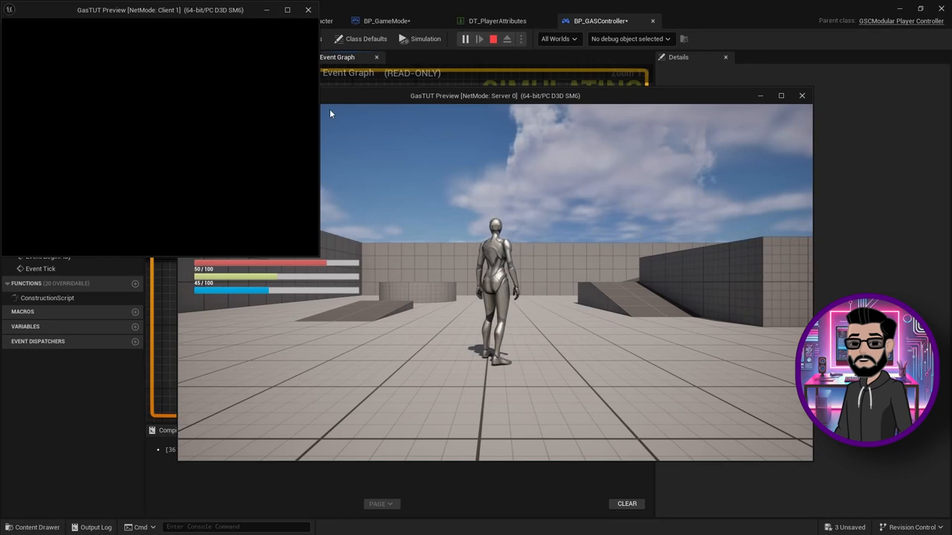
click(346, 170)
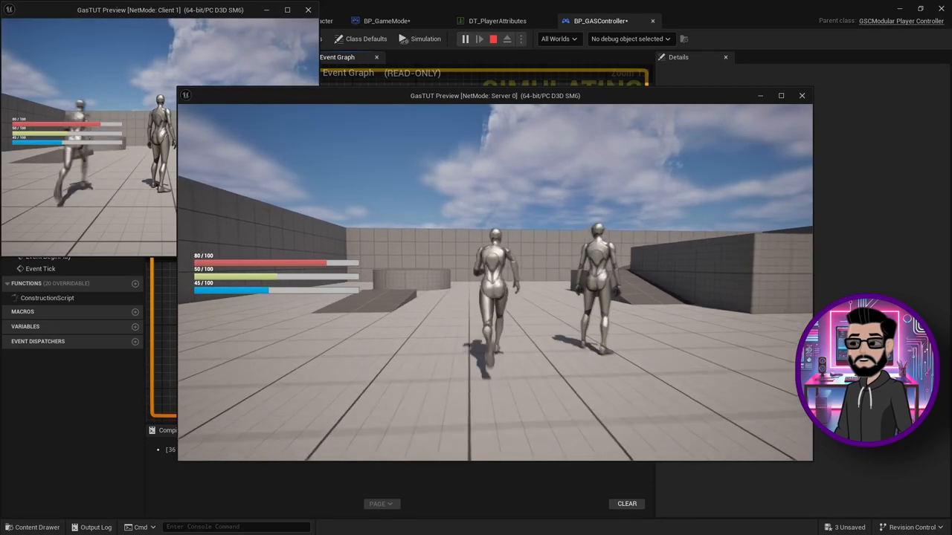
key(alt+Tab)
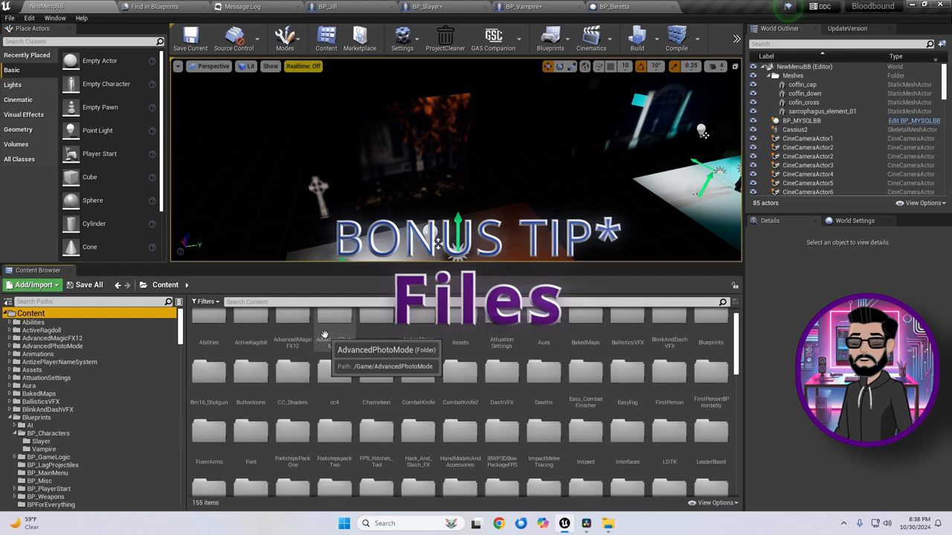
scroll(325, 334, down, 2)
scroll(328, 336, down, 1)
scroll(386, 349, down, 1)
scroll(479, 390, down, 1)
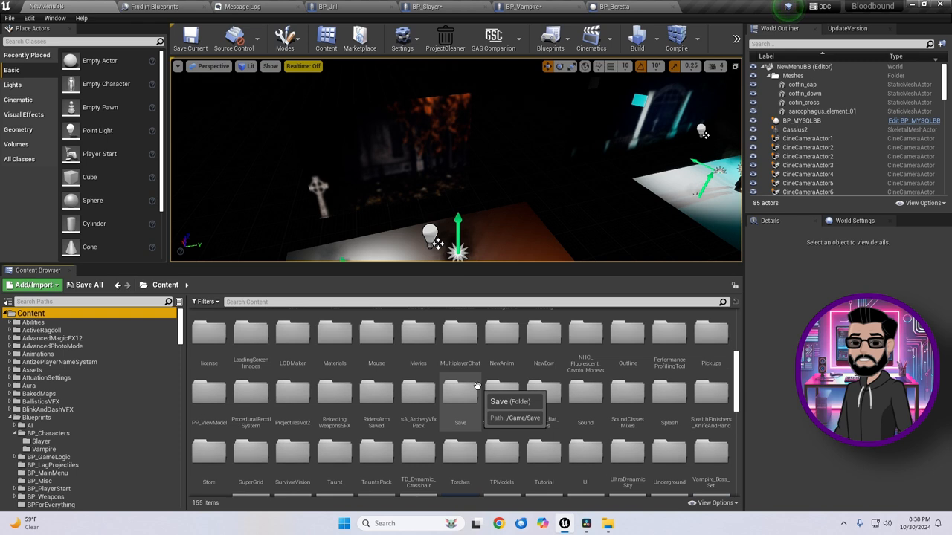
scroll(476, 387, up, 2)
scroll(474, 387, up, 1)
scroll(469, 387, up, 1)
scroll(296, 371, up, 2)
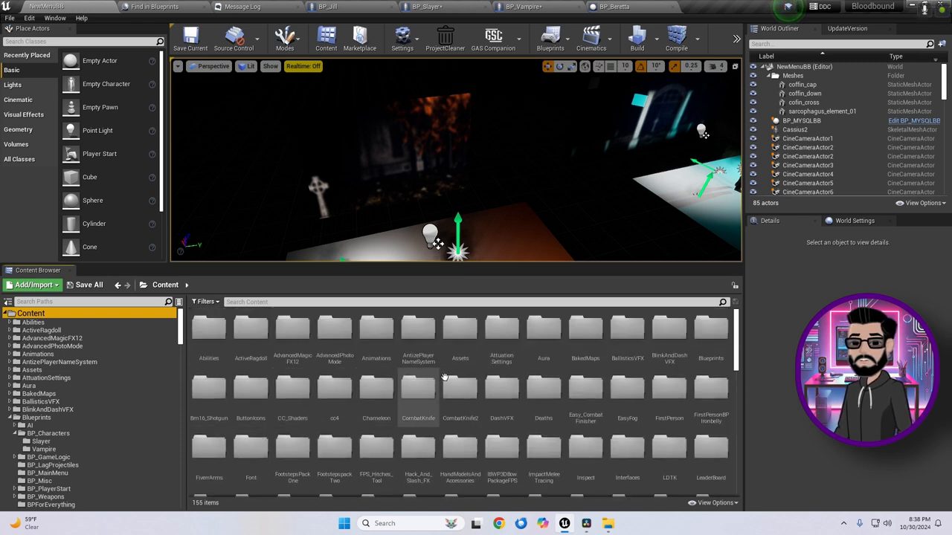
Load the Farm map from BakedMaps > TheFarm, answering the Save Content prompt, then return to BakedMaps.
double_click(574, 359)
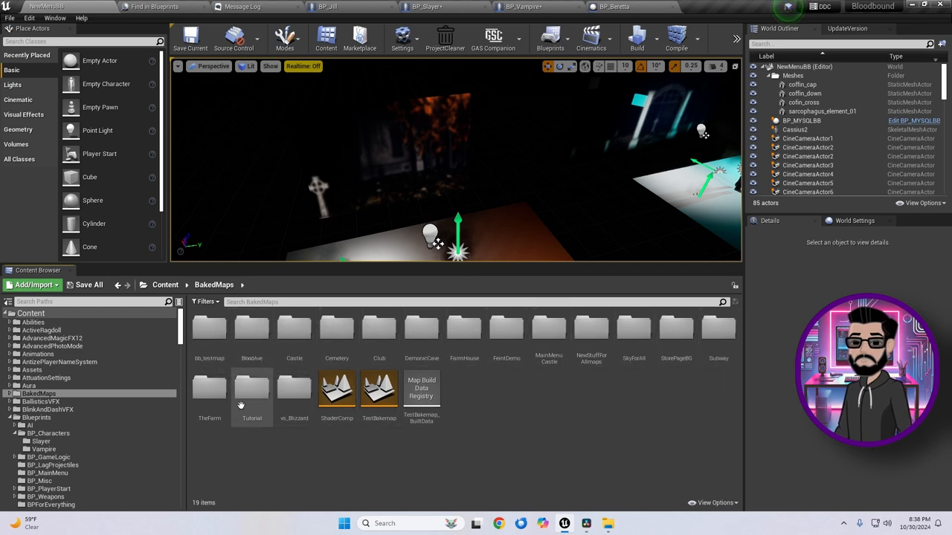
double_click(205, 394)
double_click(252, 331)
click(523, 352)
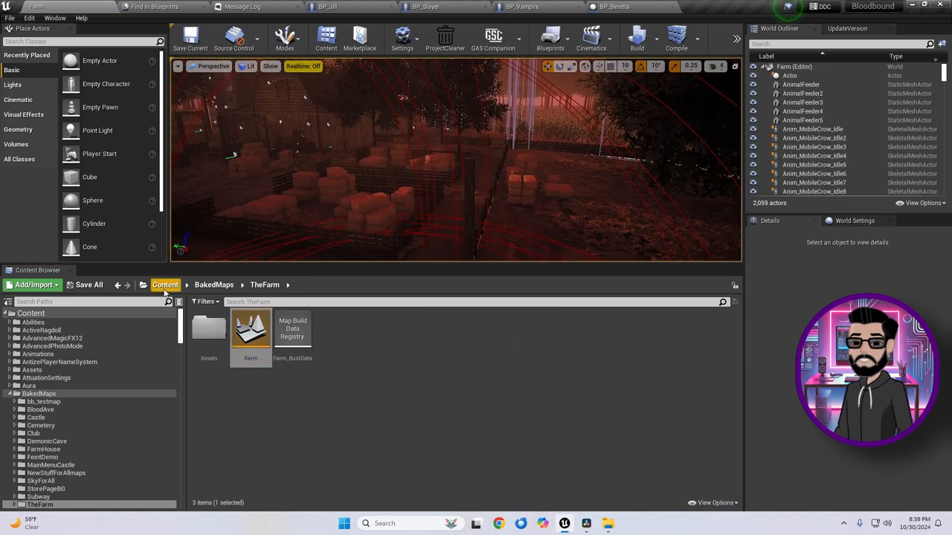
double_click(11, 394)
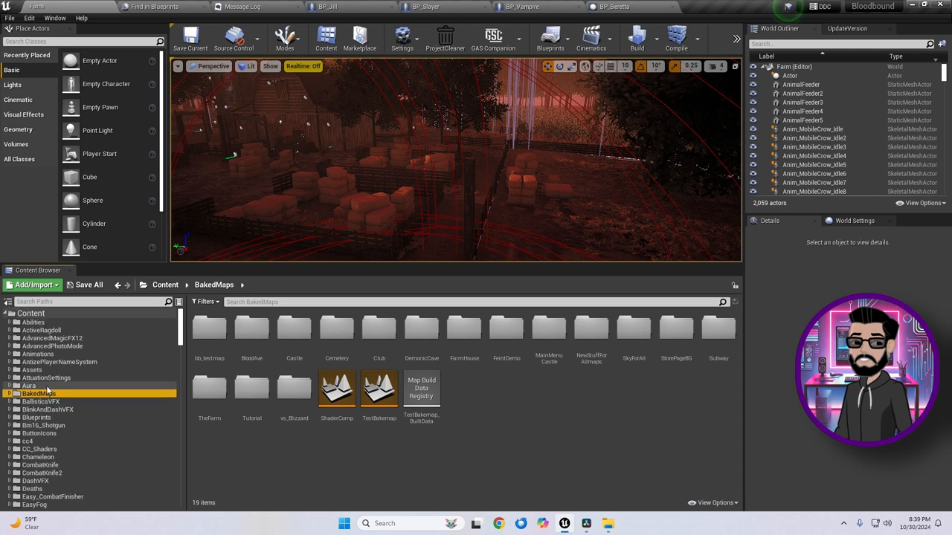
Show the Blueprints folder and run the character around in the single-player test.
click(37, 418)
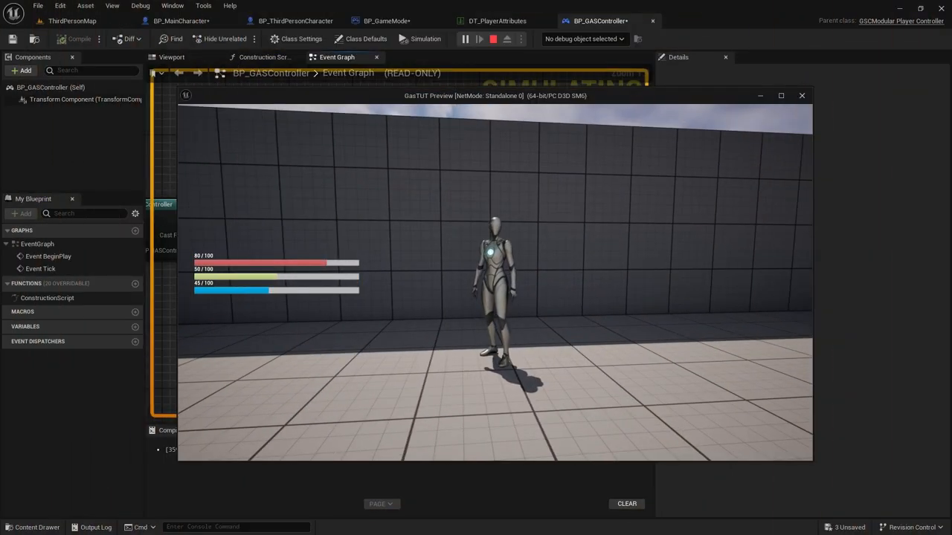
key(d)
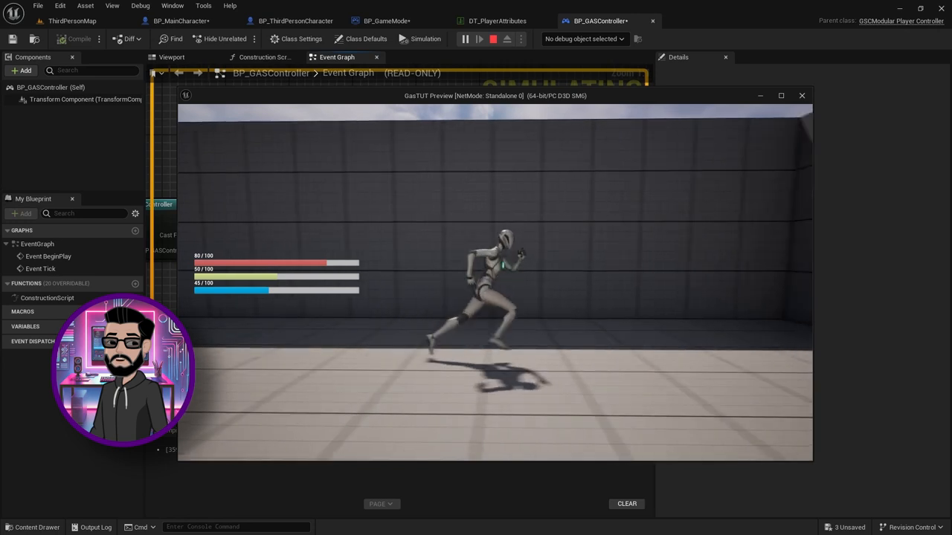
key(s)
key(d)
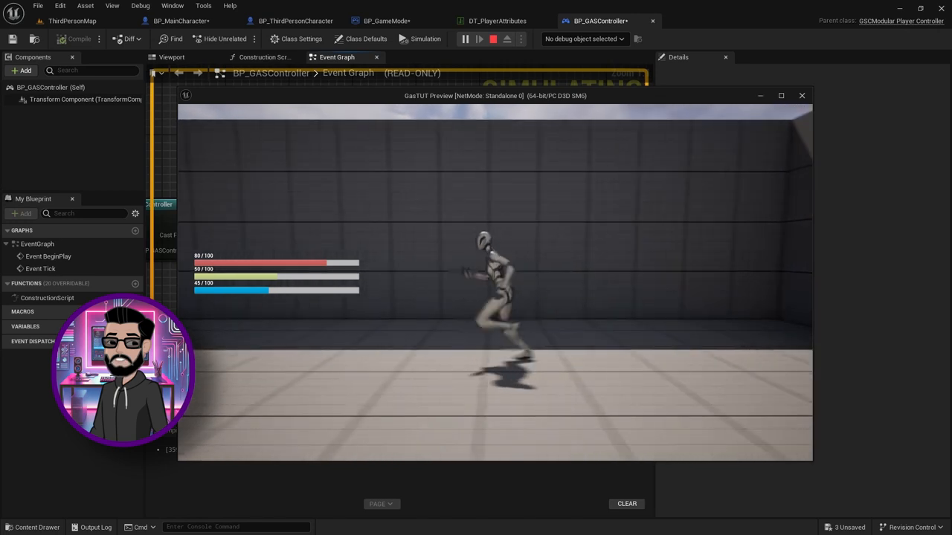
key(a)
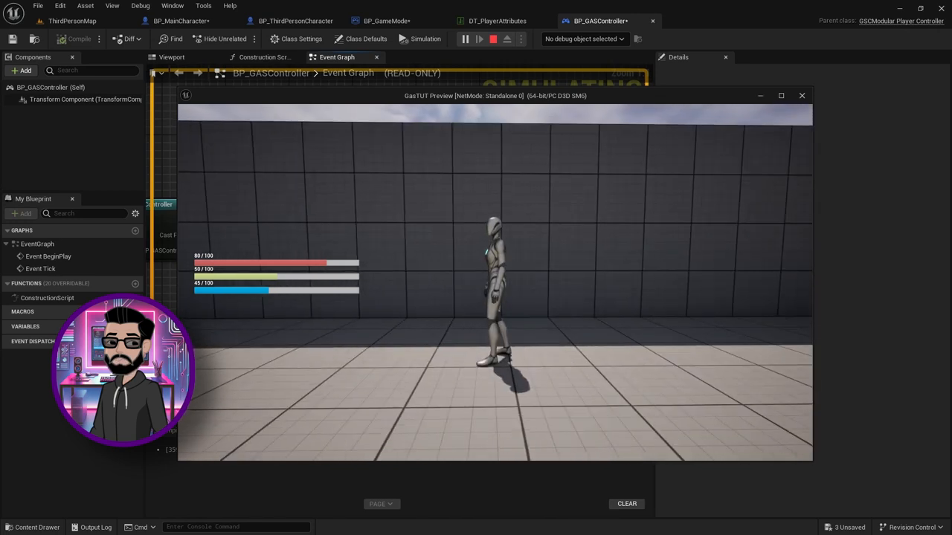
key(a)
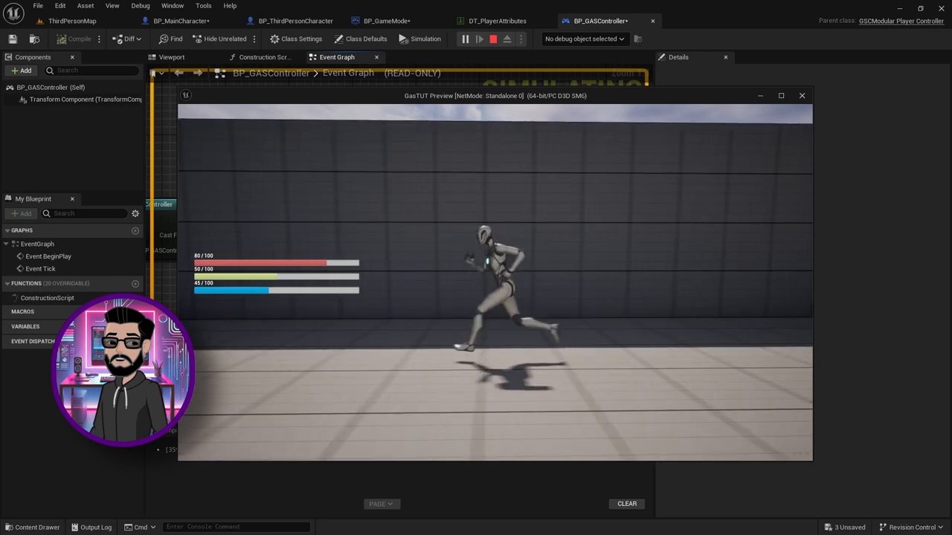
End the test play and bring up the play session options for a two-player listen-server run.
key(Escape)
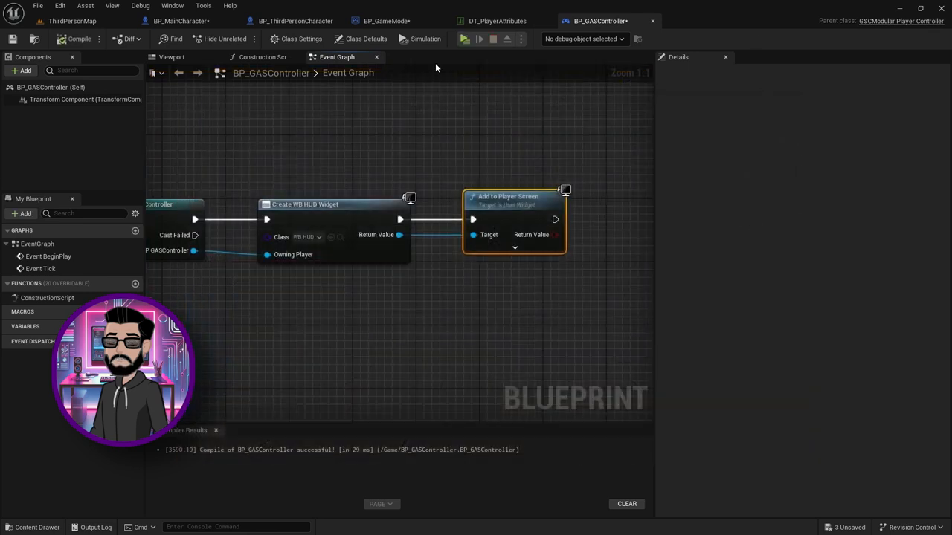
click(522, 39)
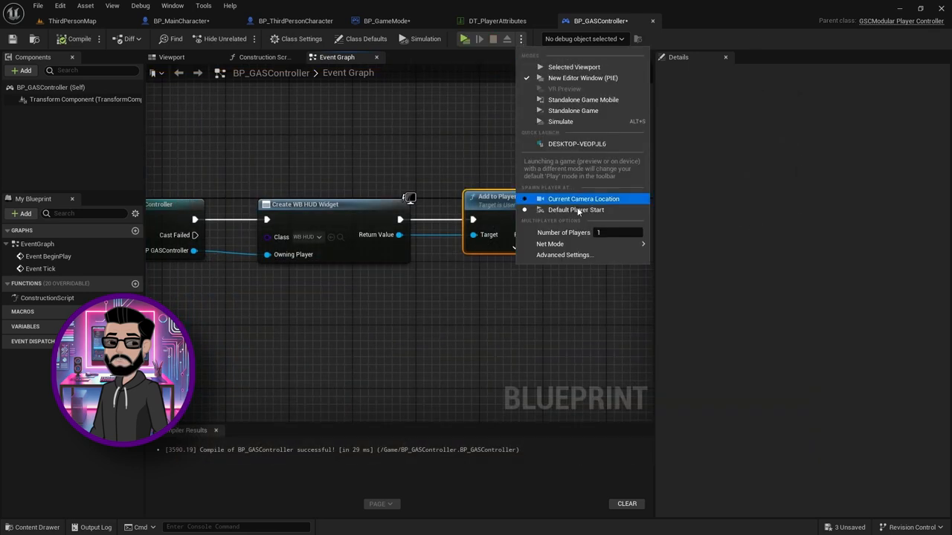